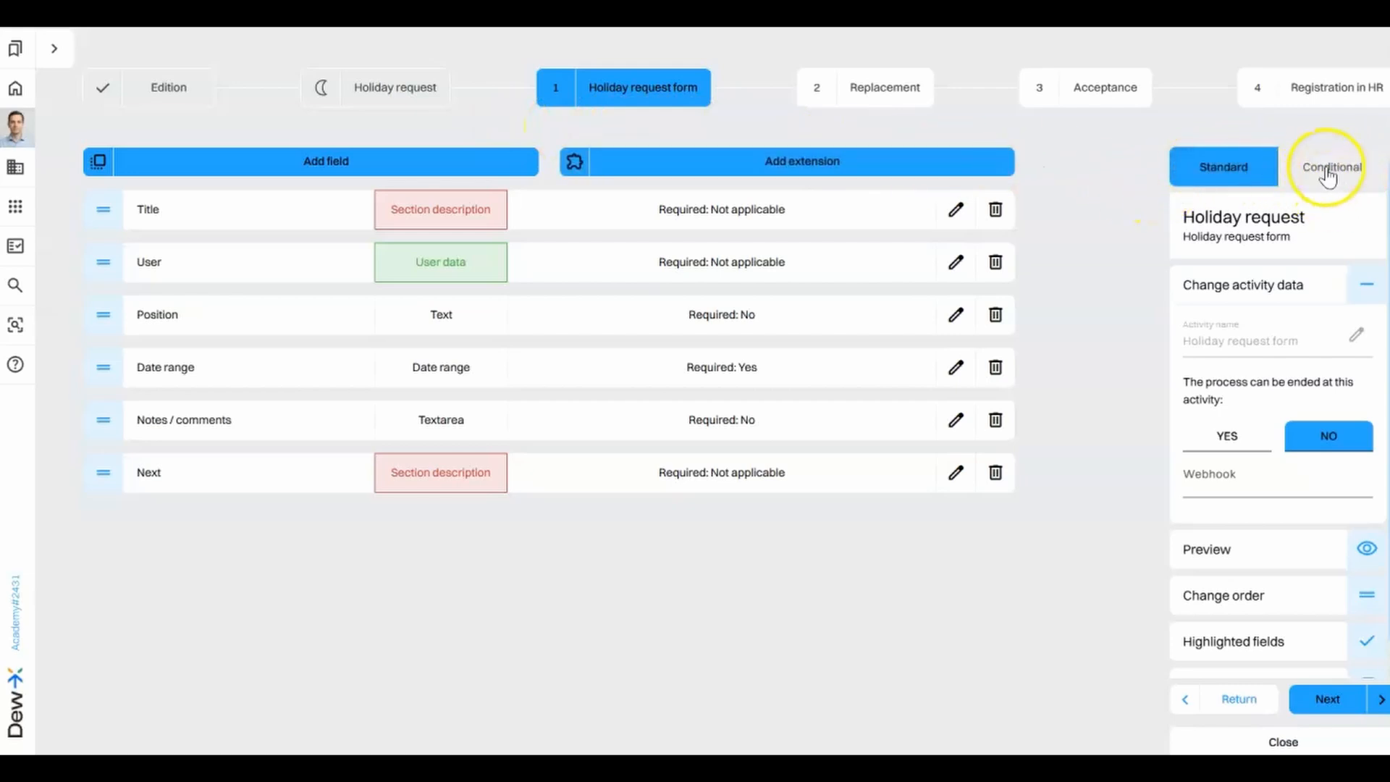
Switch the holiday request process to conditional mode and save a default connection from Start to Holiday request form.
left_click(1328, 174)
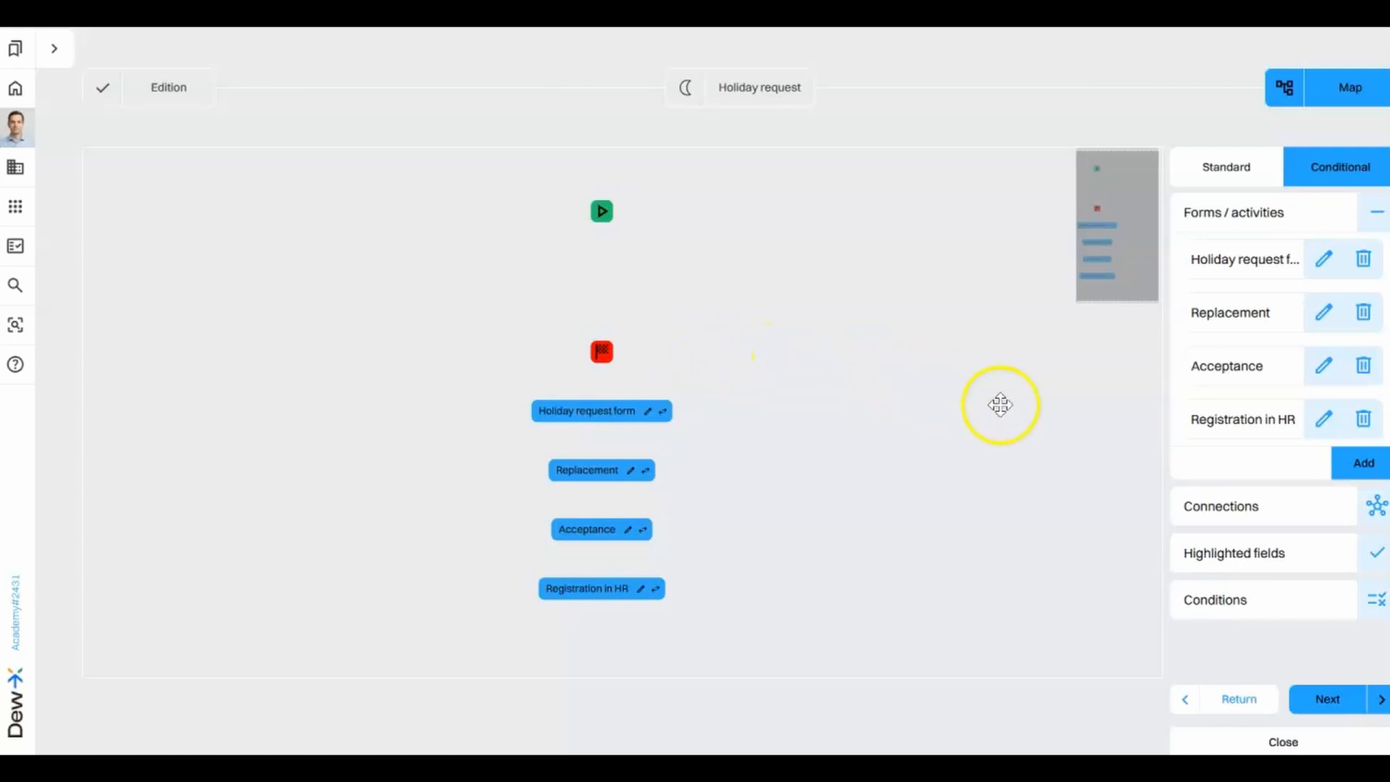
left_click(1374, 510)
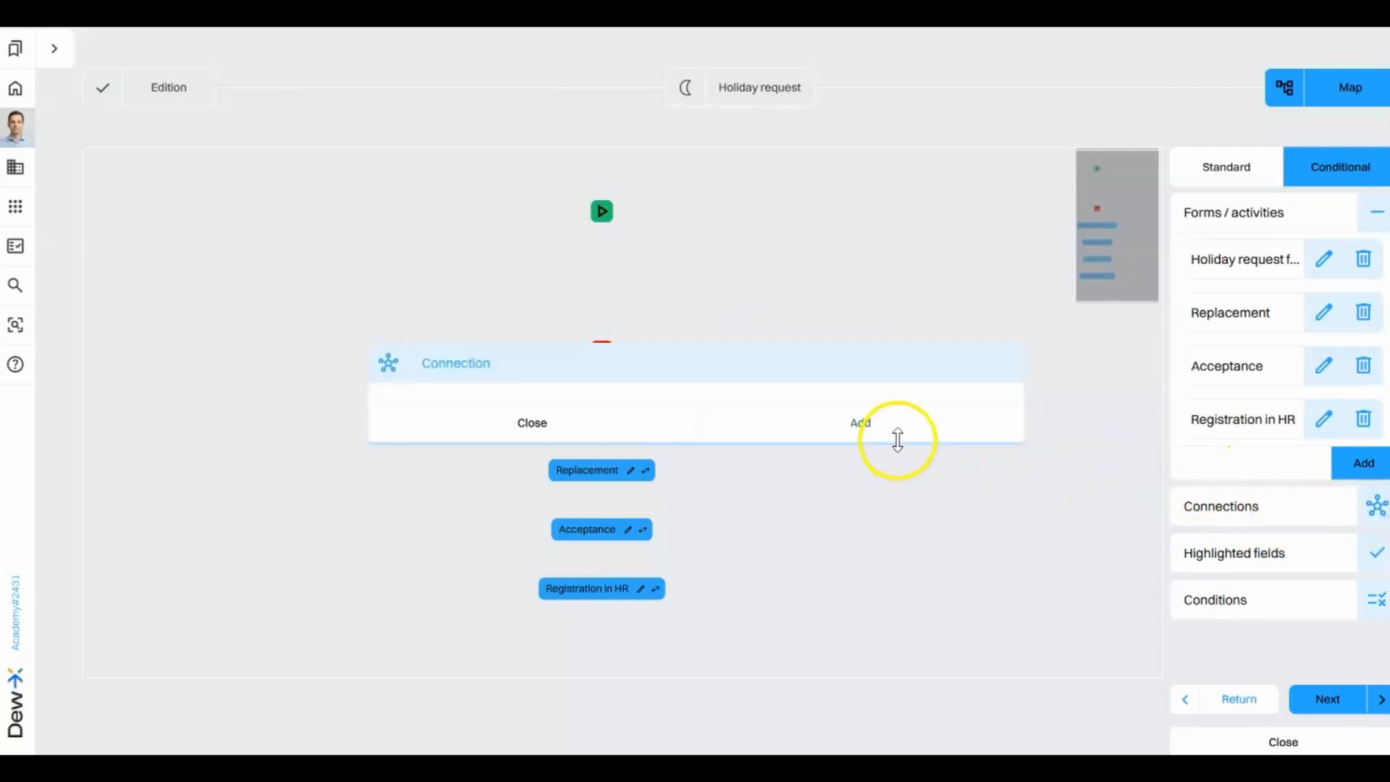
left_click(896, 434)
left_click(428, 192)
left_click(426, 236)
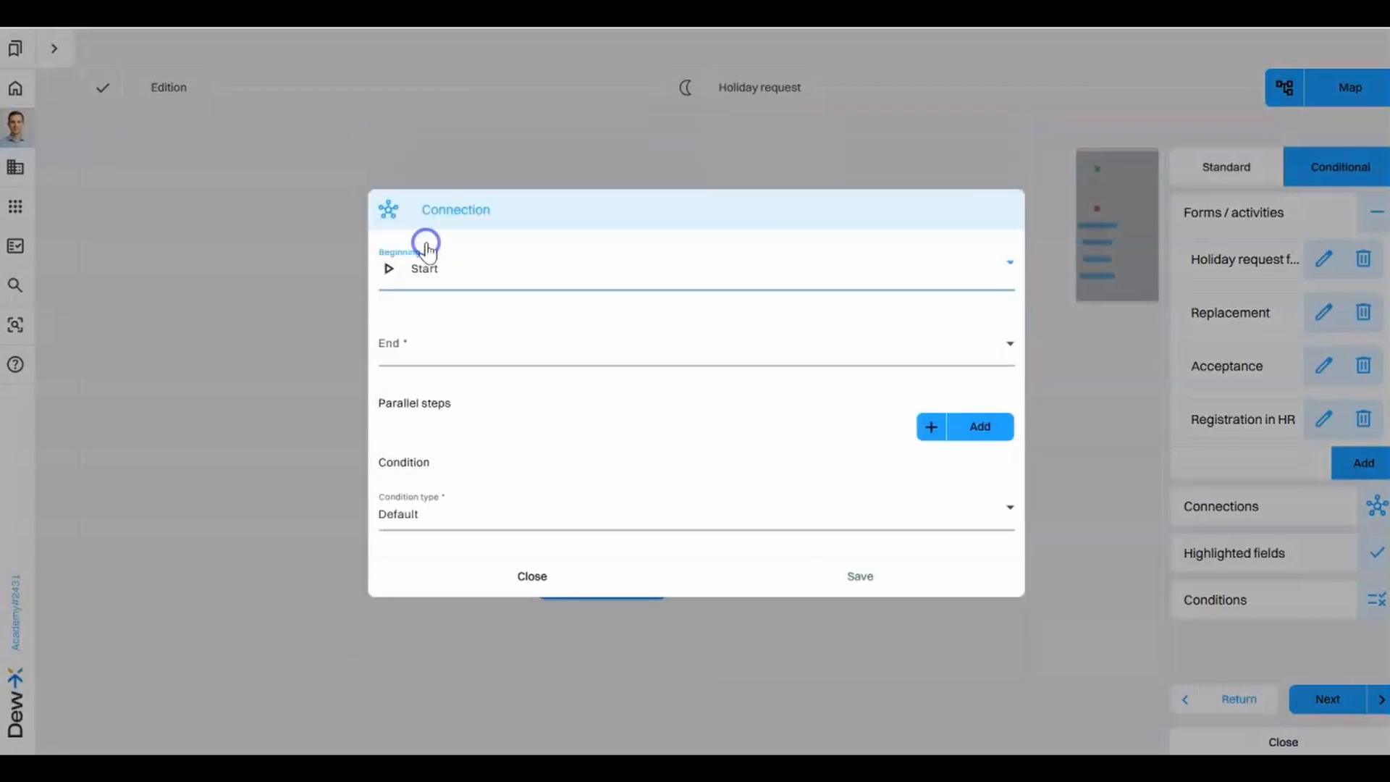
left_click(435, 340)
left_click(441, 429)
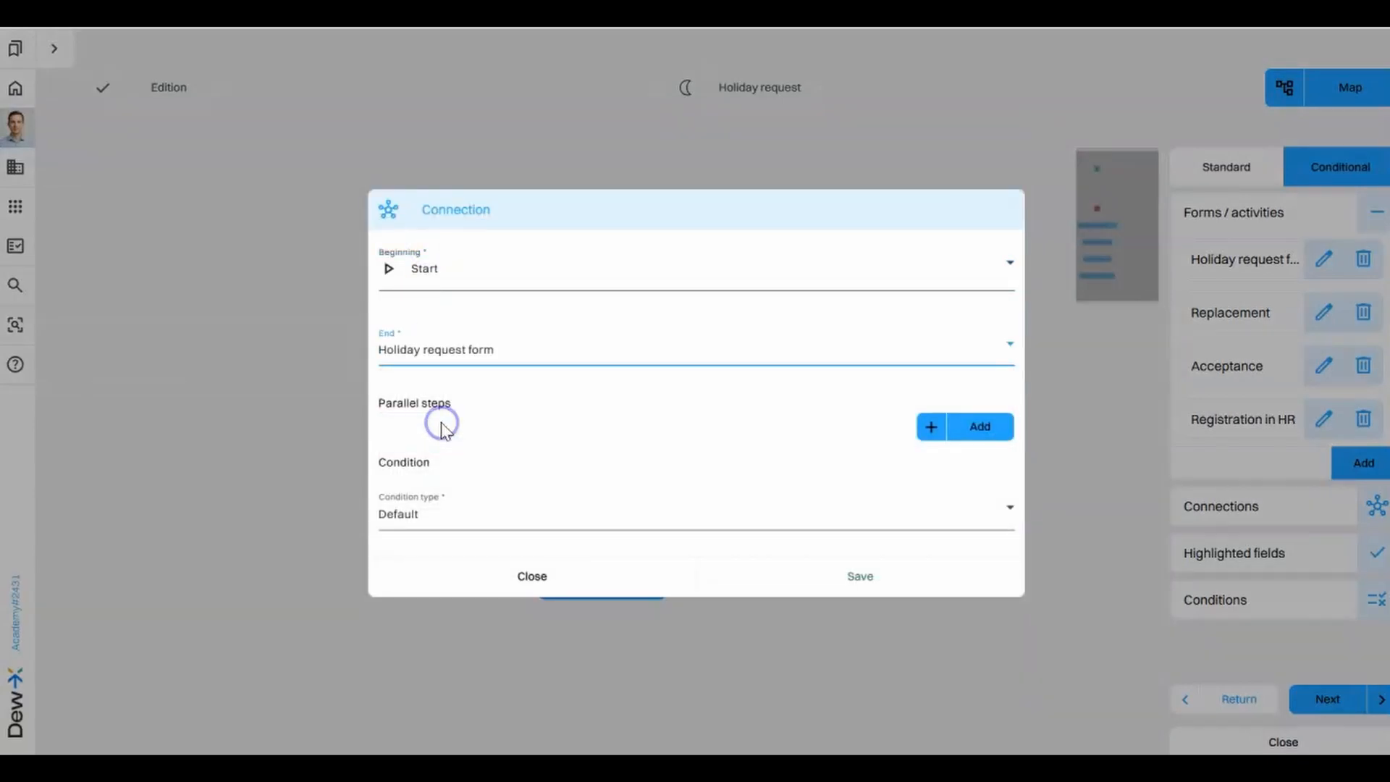
left_click(894, 585)
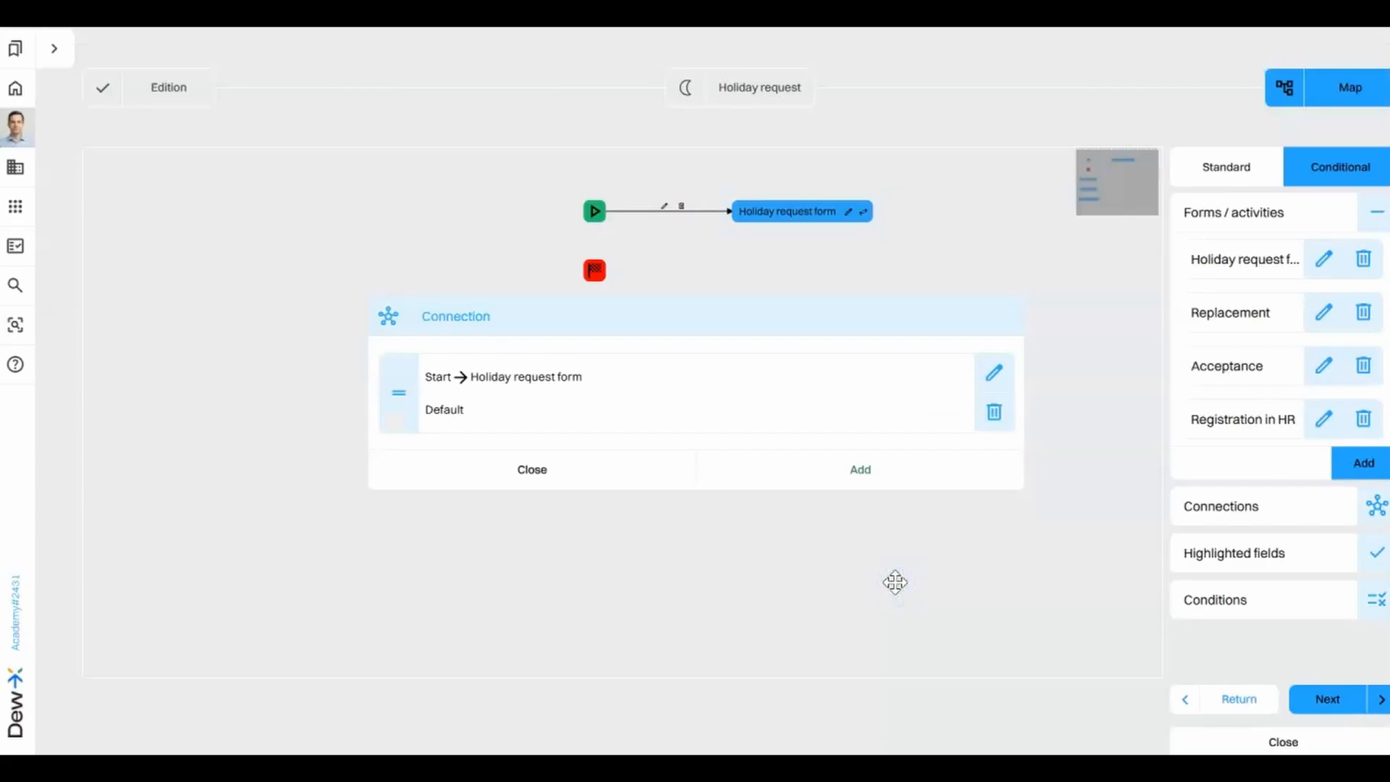
Set up a new connection from Holiday request form to Acceptance with the Managers group as participant.
left_click(831, 468)
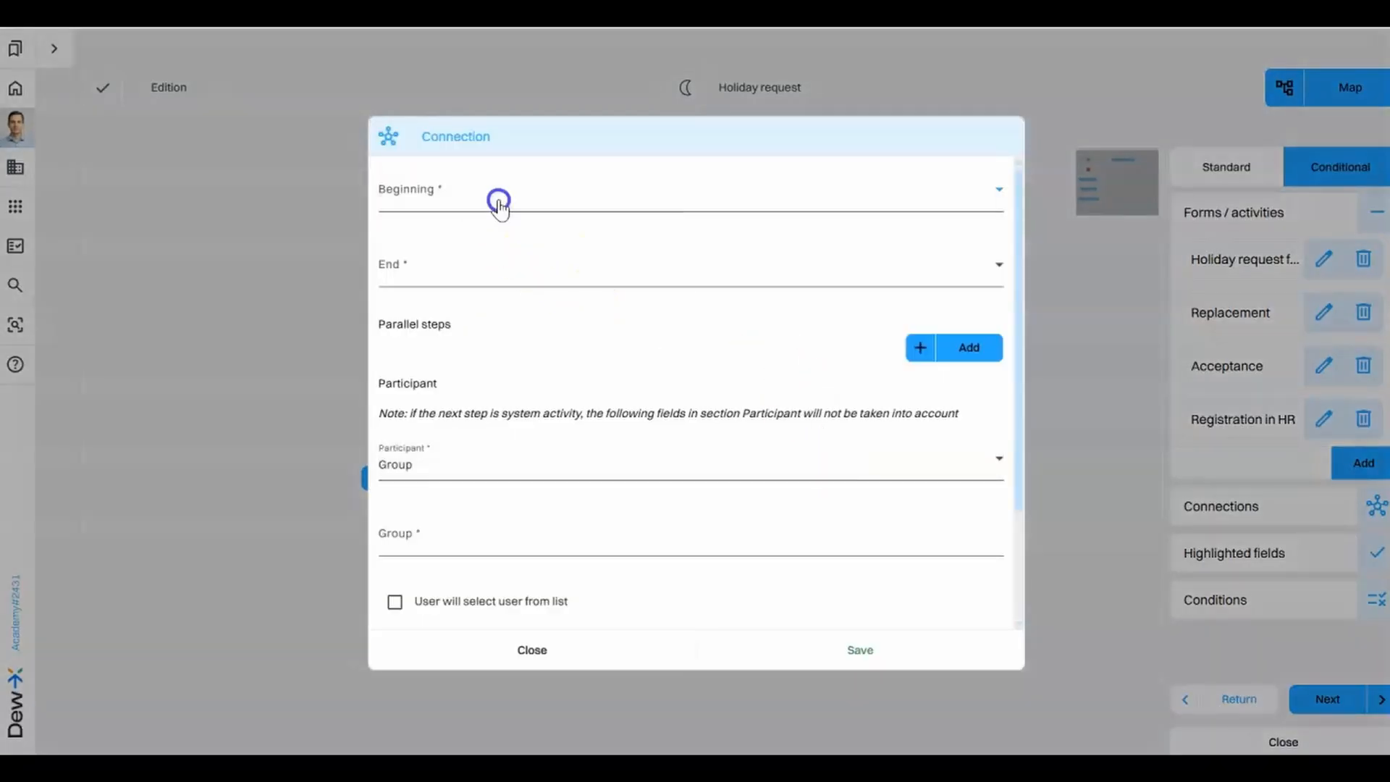
left_click(463, 187)
left_click(493, 275)
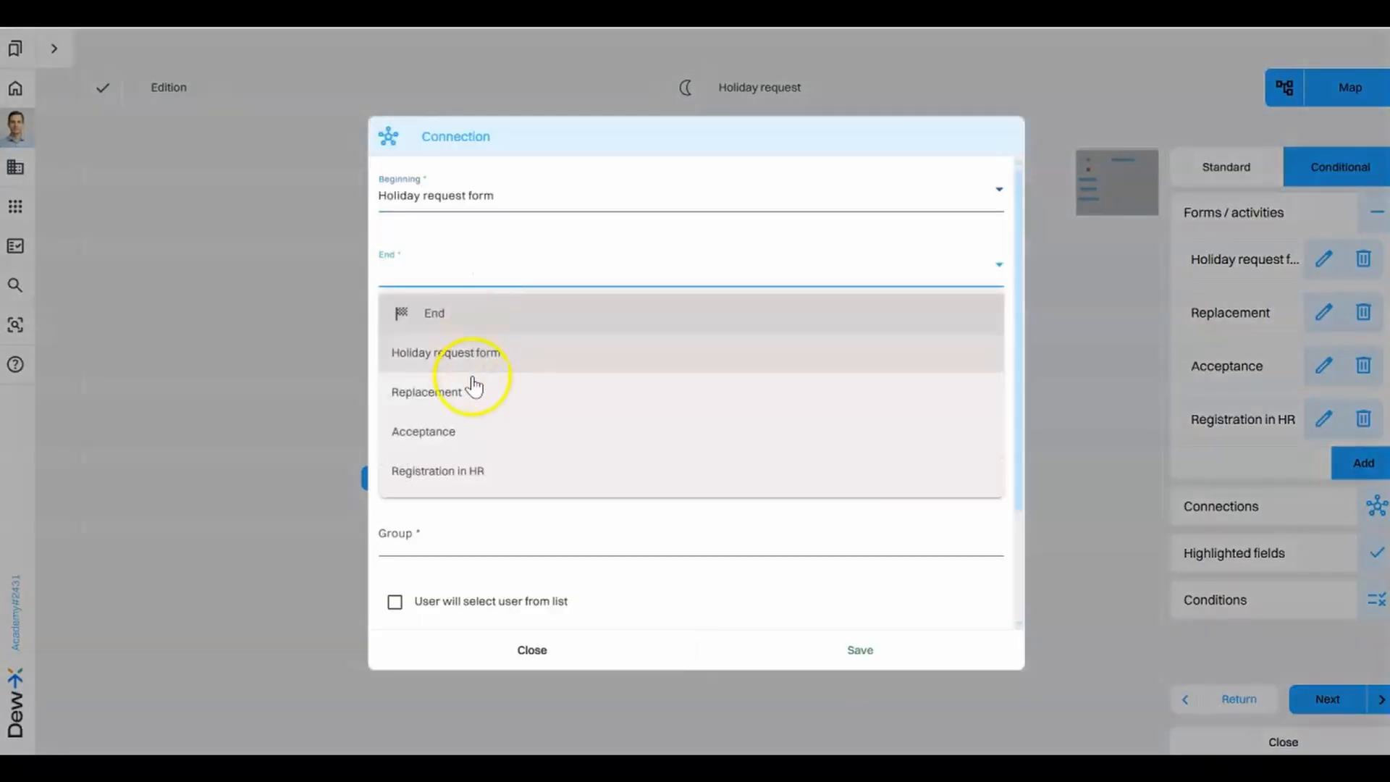
left_click(473, 420)
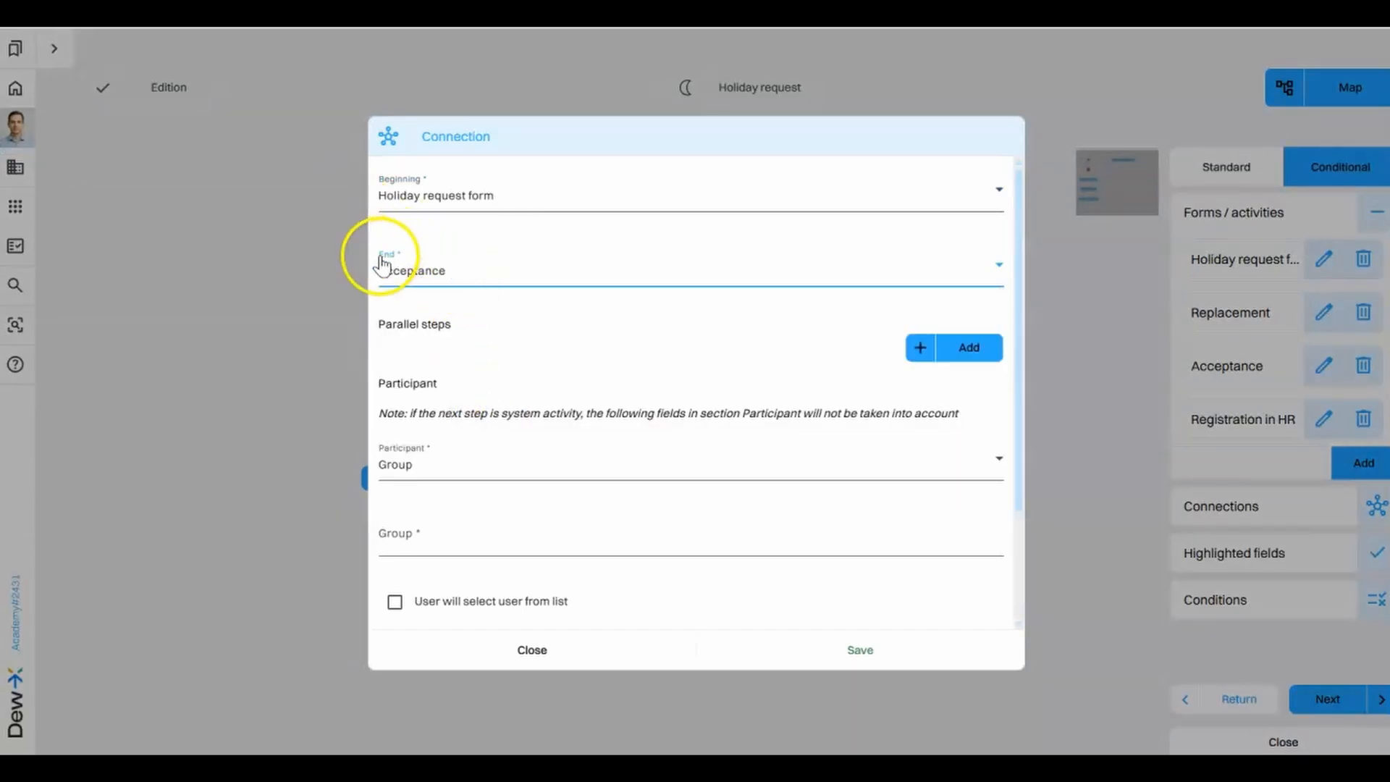
left_click(439, 462)
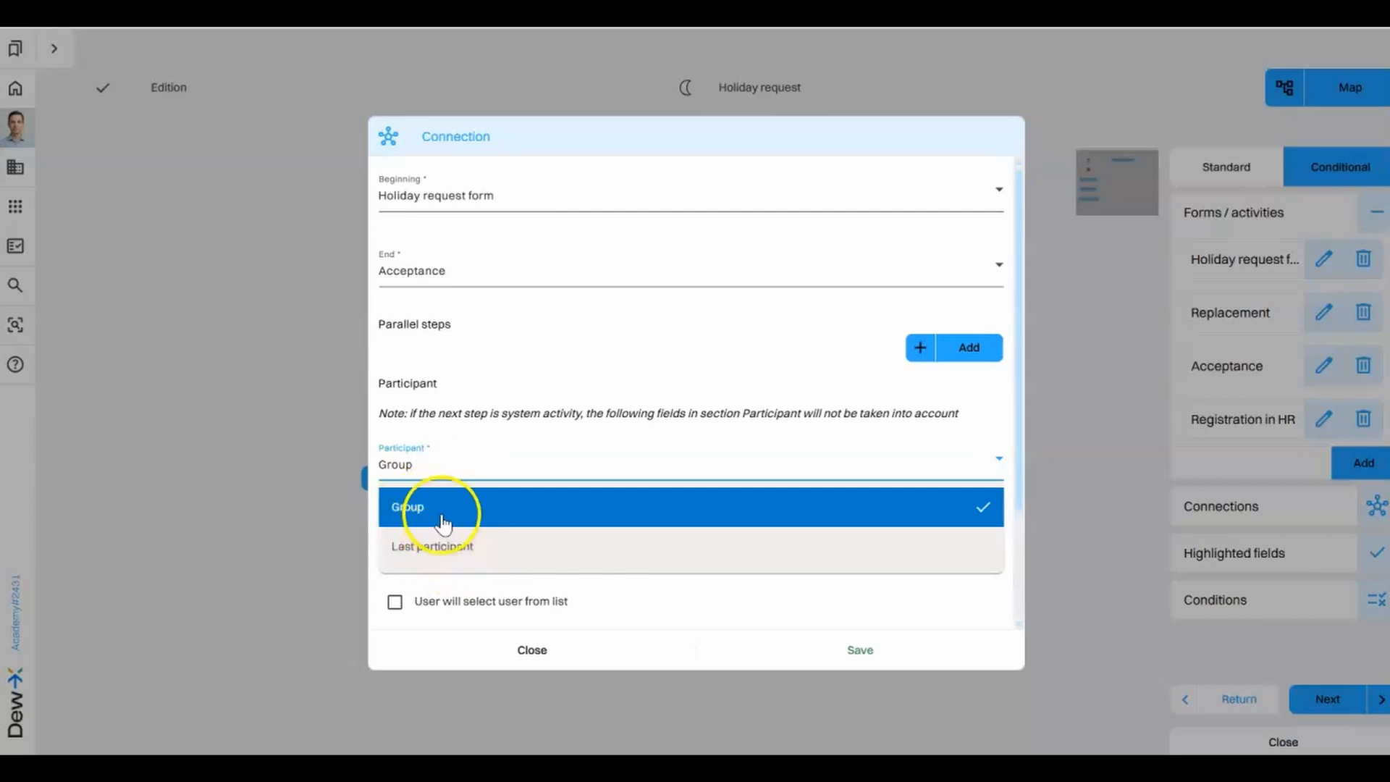
left_click(444, 517)
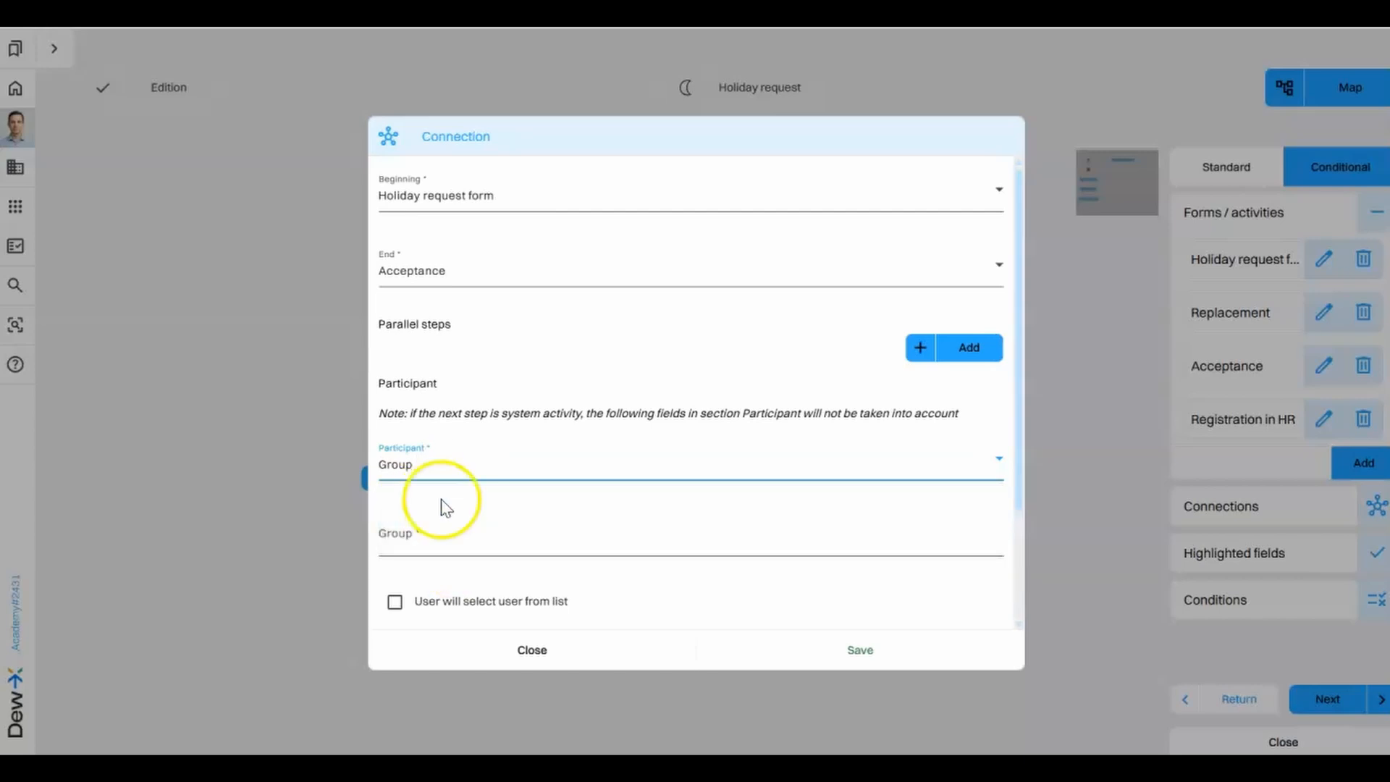
left_click(437, 545)
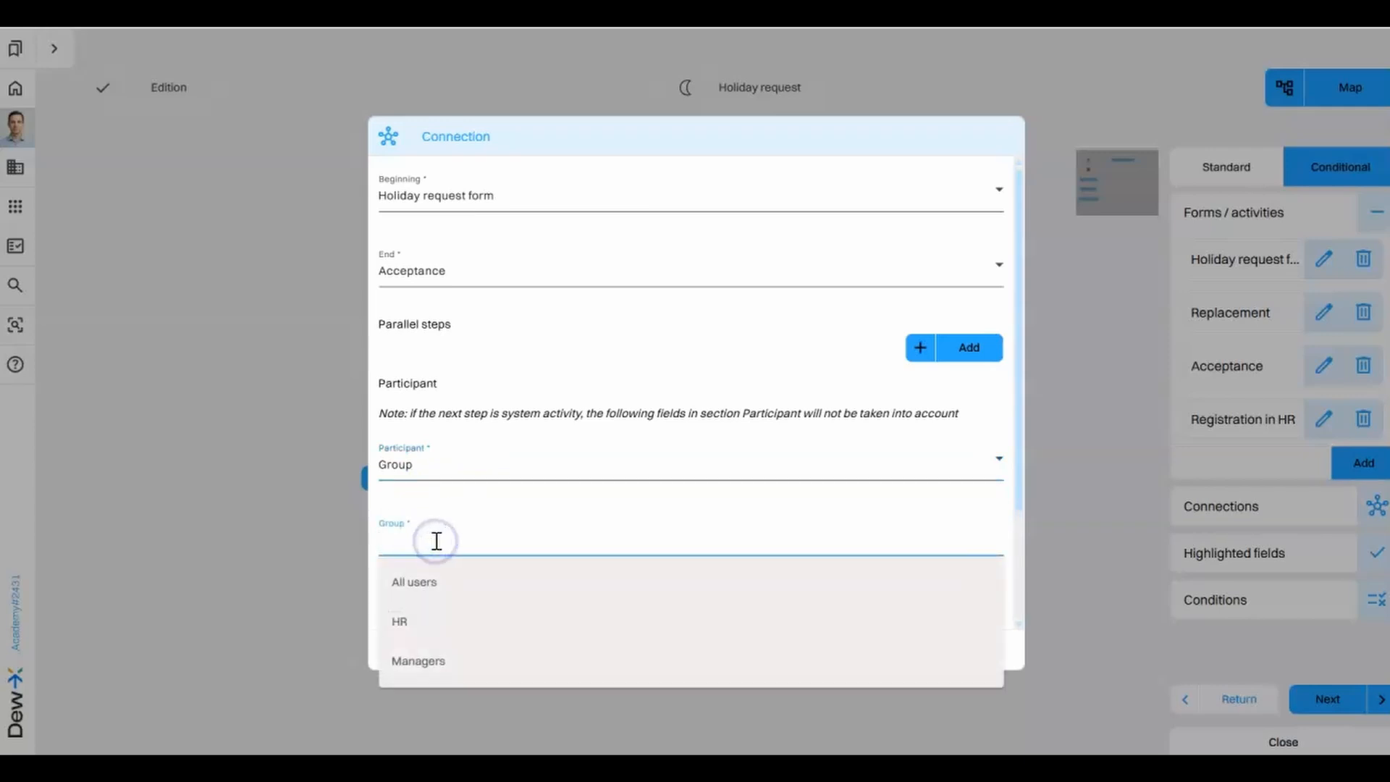
left_click(425, 659)
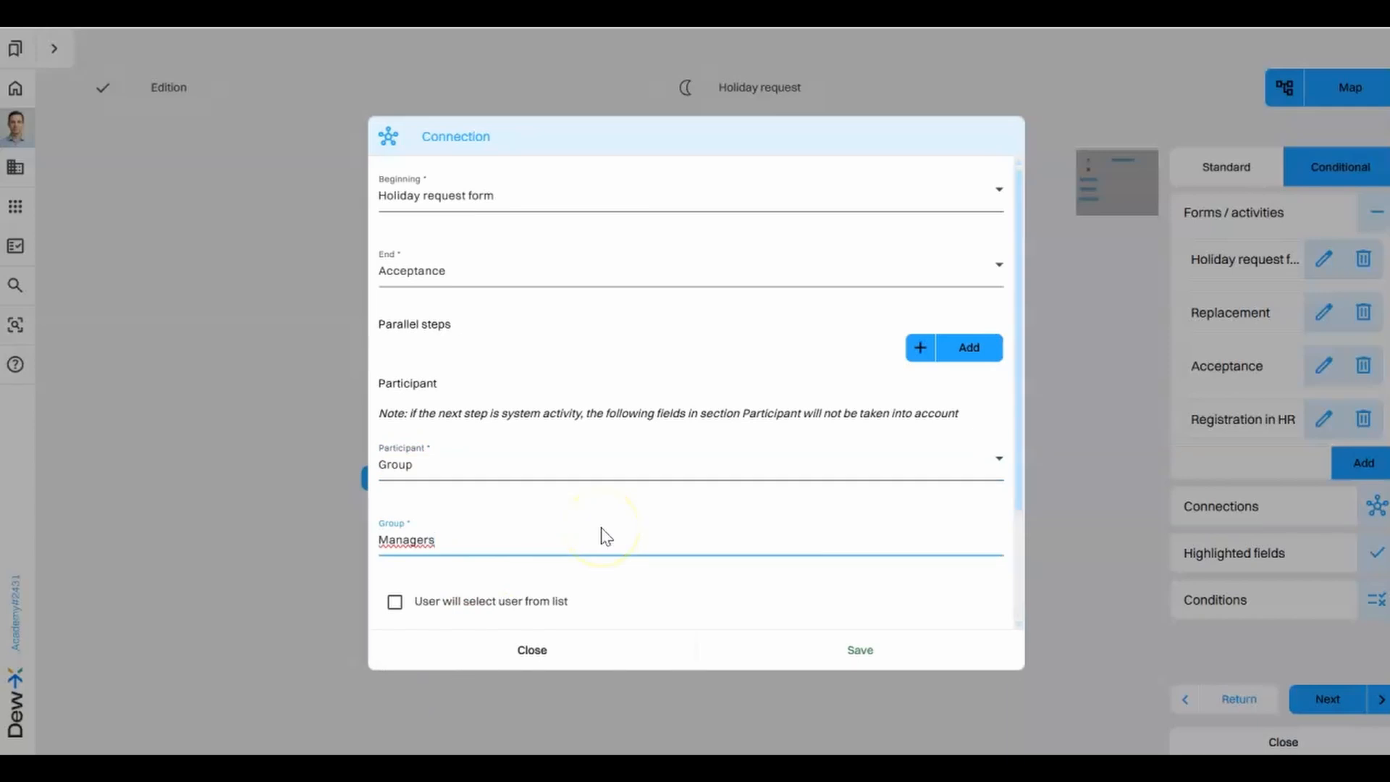
Look at the group management options for the connection's participant and leave them without changes.
scroll(636, 534, "down", 2)
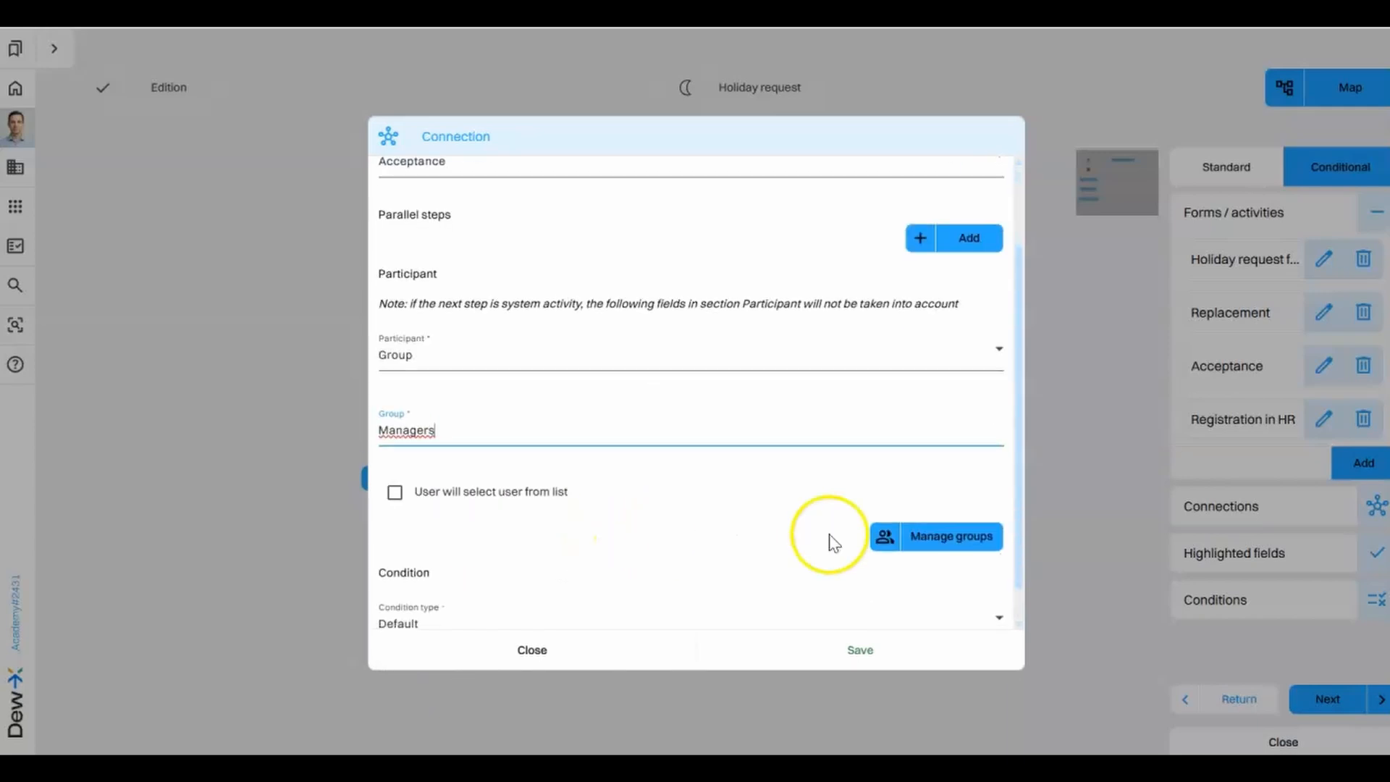
left_click(941, 540)
left_click(706, 737)
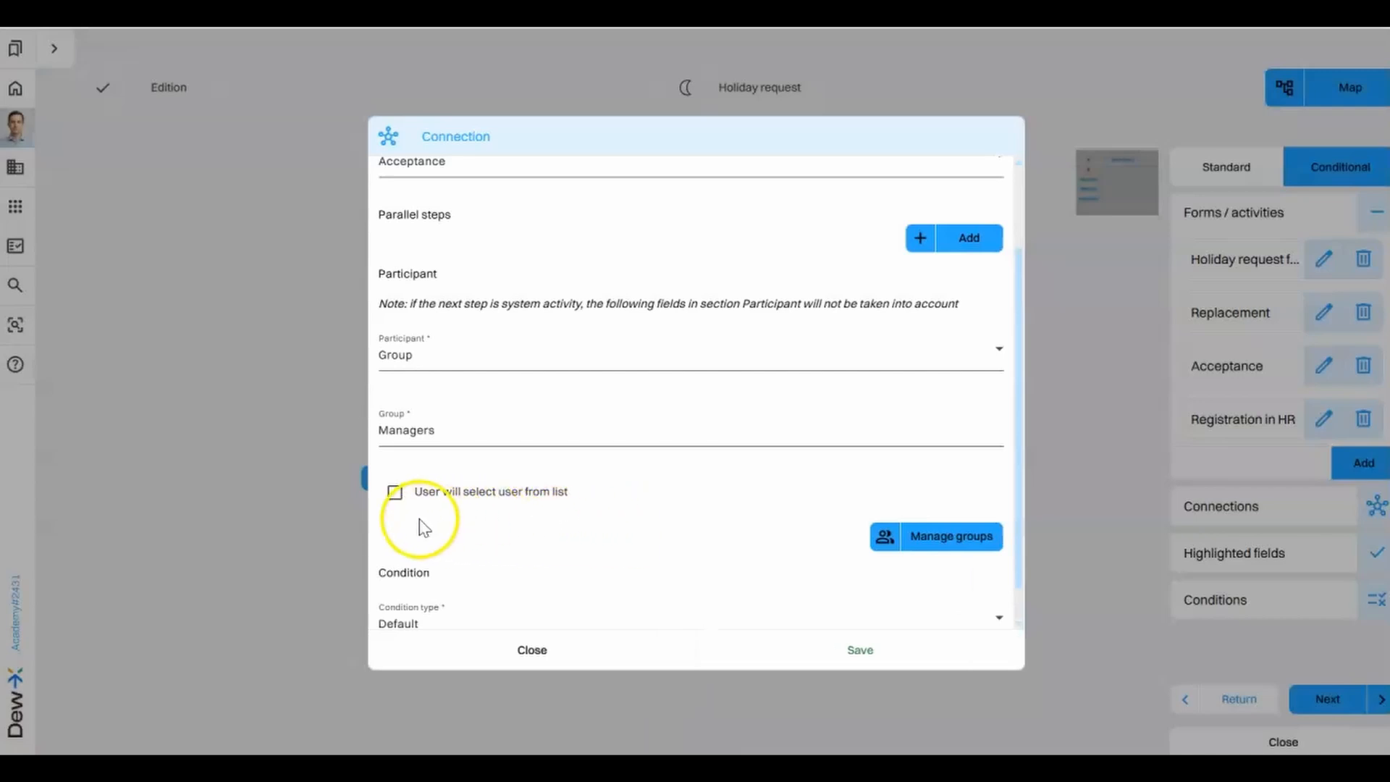
Try the "User will select user from list" option on the Acceptance connection and switch it off again.
left_click(395, 493)
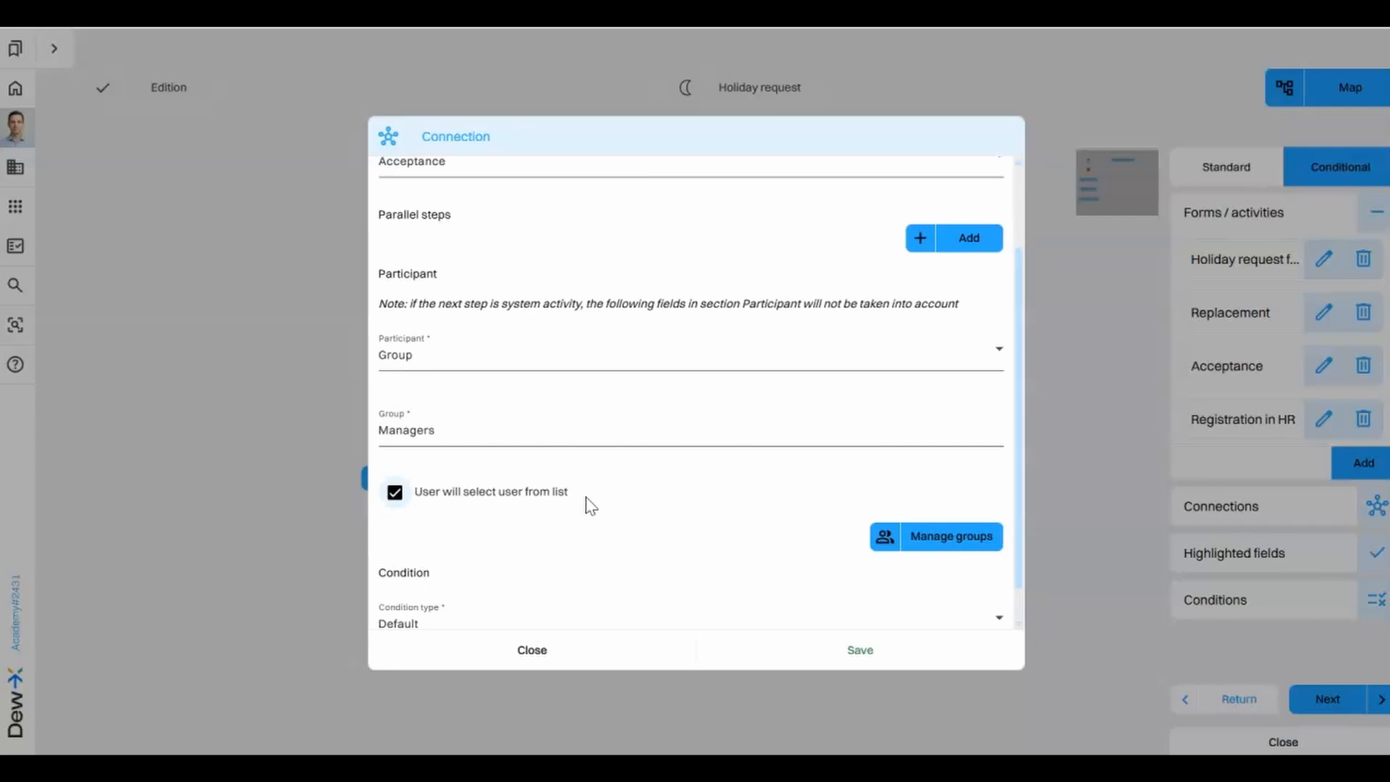
left_click(394, 492)
left_click(395, 493)
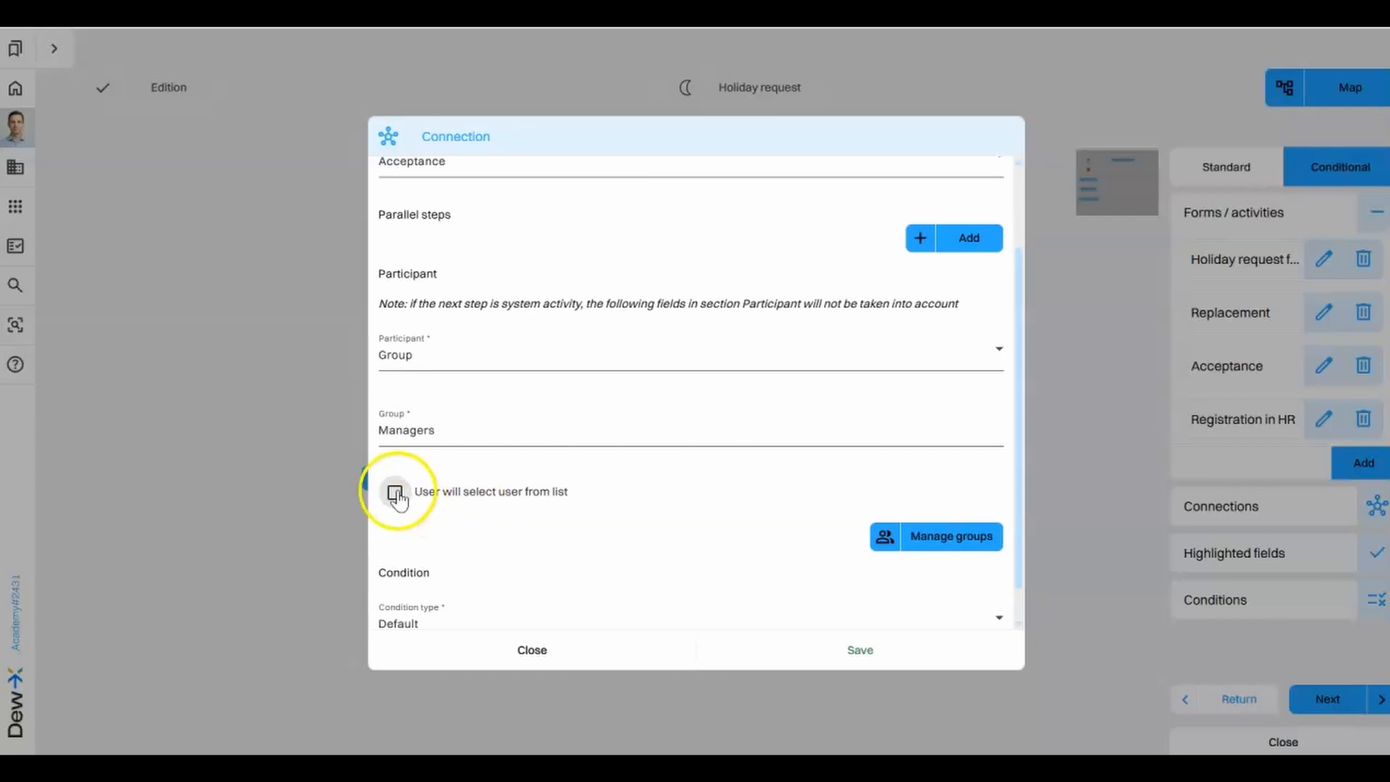
Save the Acceptance connection and add another from Acceptance to Registration in HR with the HR group as participant.
left_click(833, 649)
left_click(805, 527)
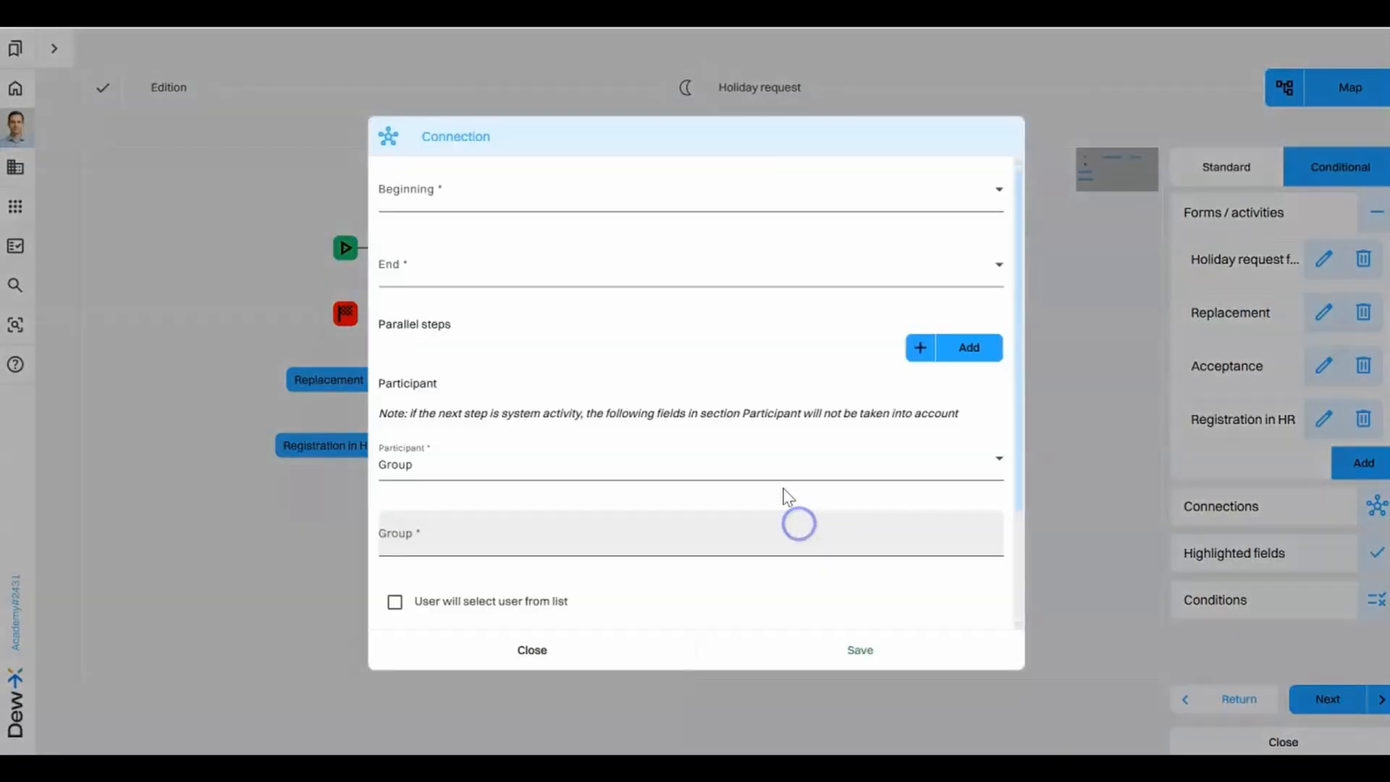
left_click(521, 194)
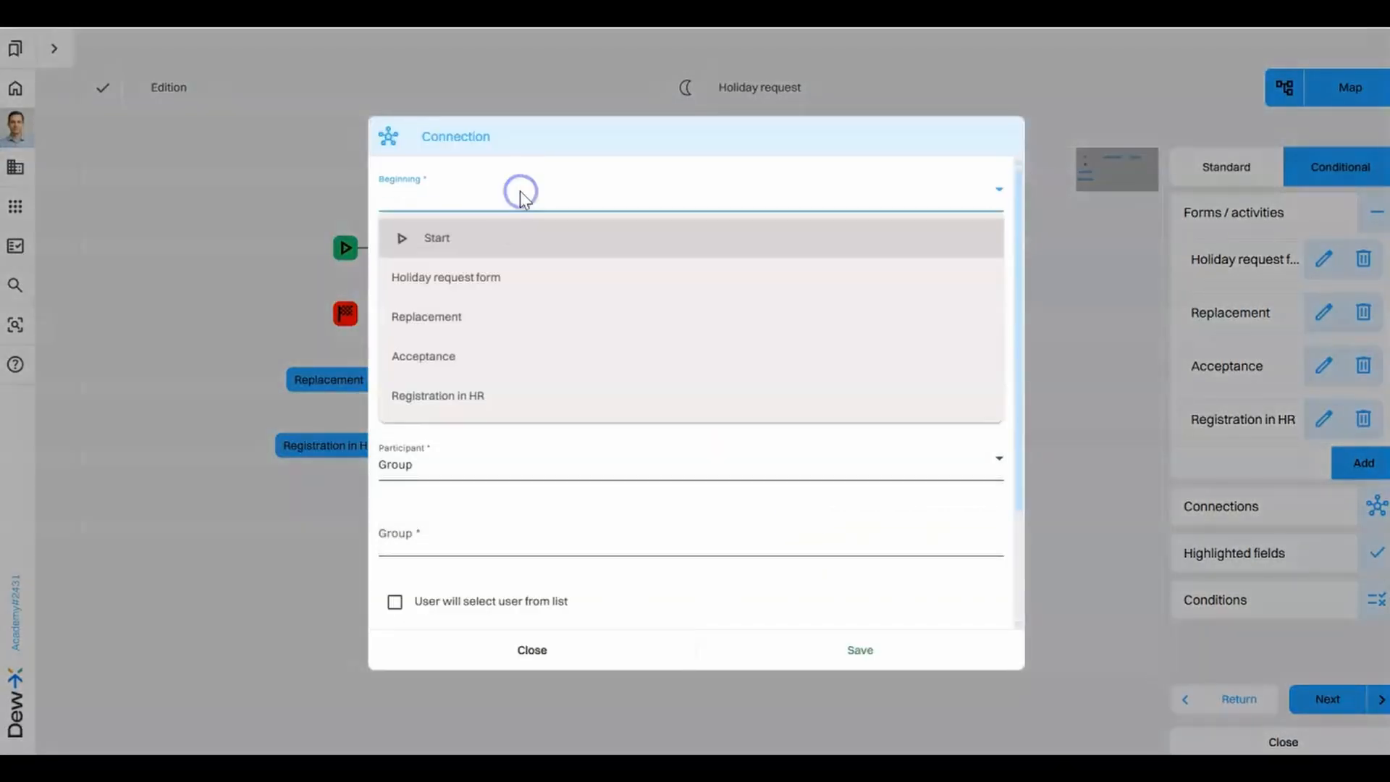
left_click(466, 356)
left_click(461, 264)
left_click(456, 472)
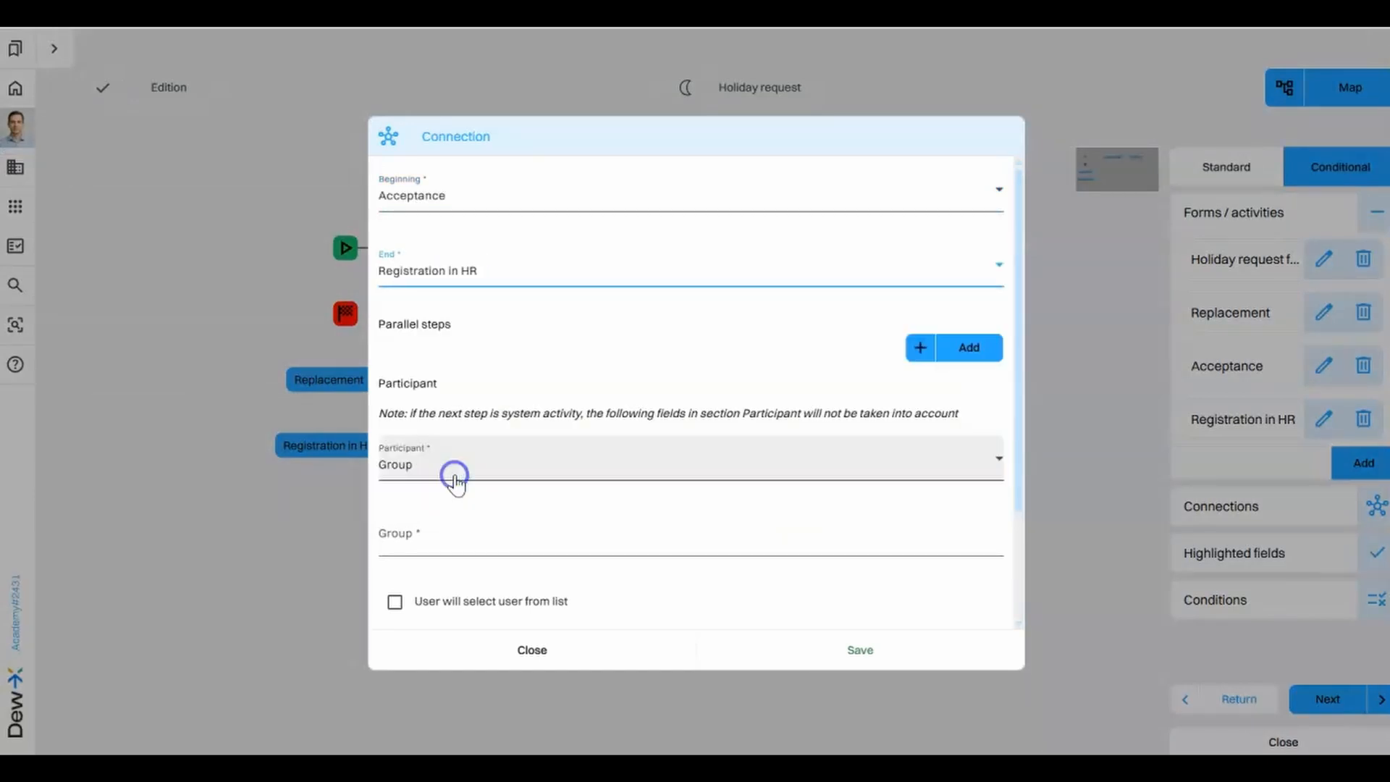
left_click(440, 533)
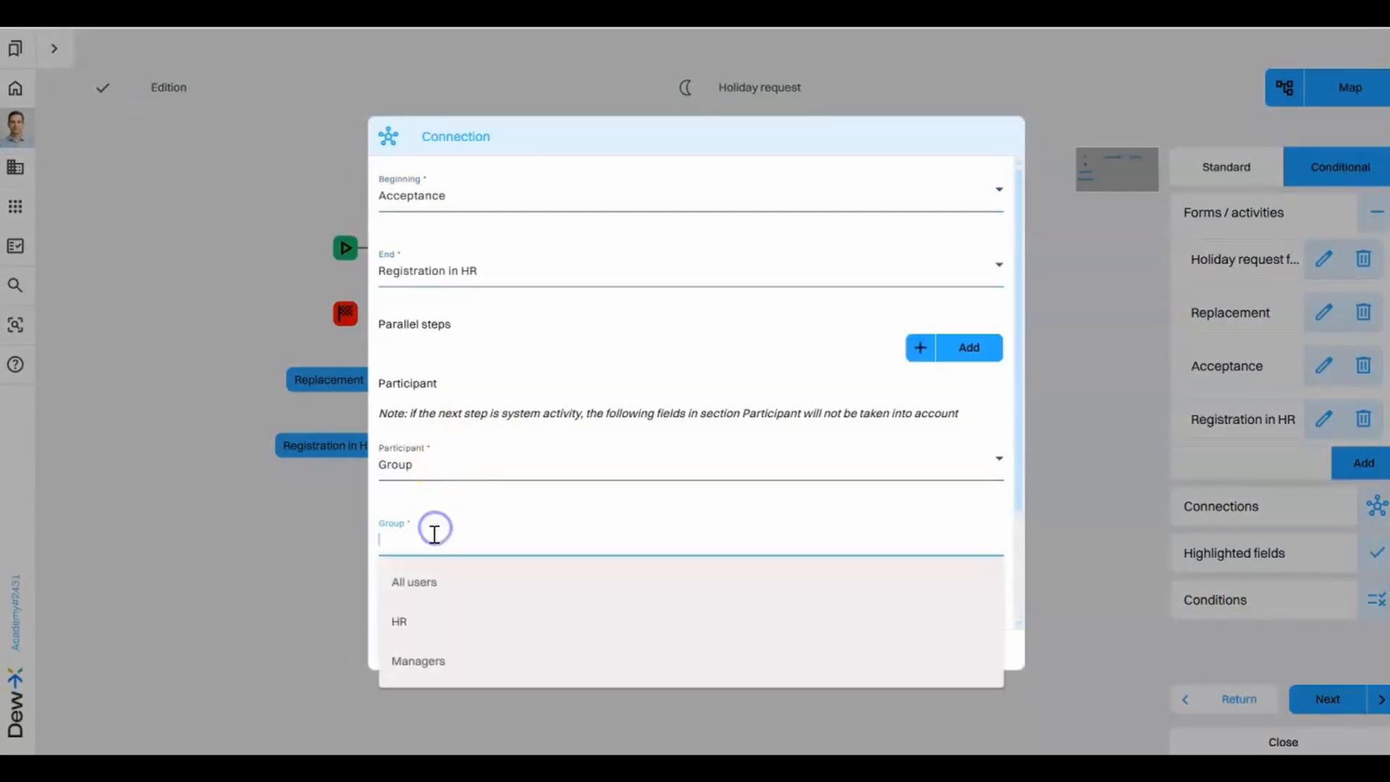
left_click(424, 614)
left_click(880, 648)
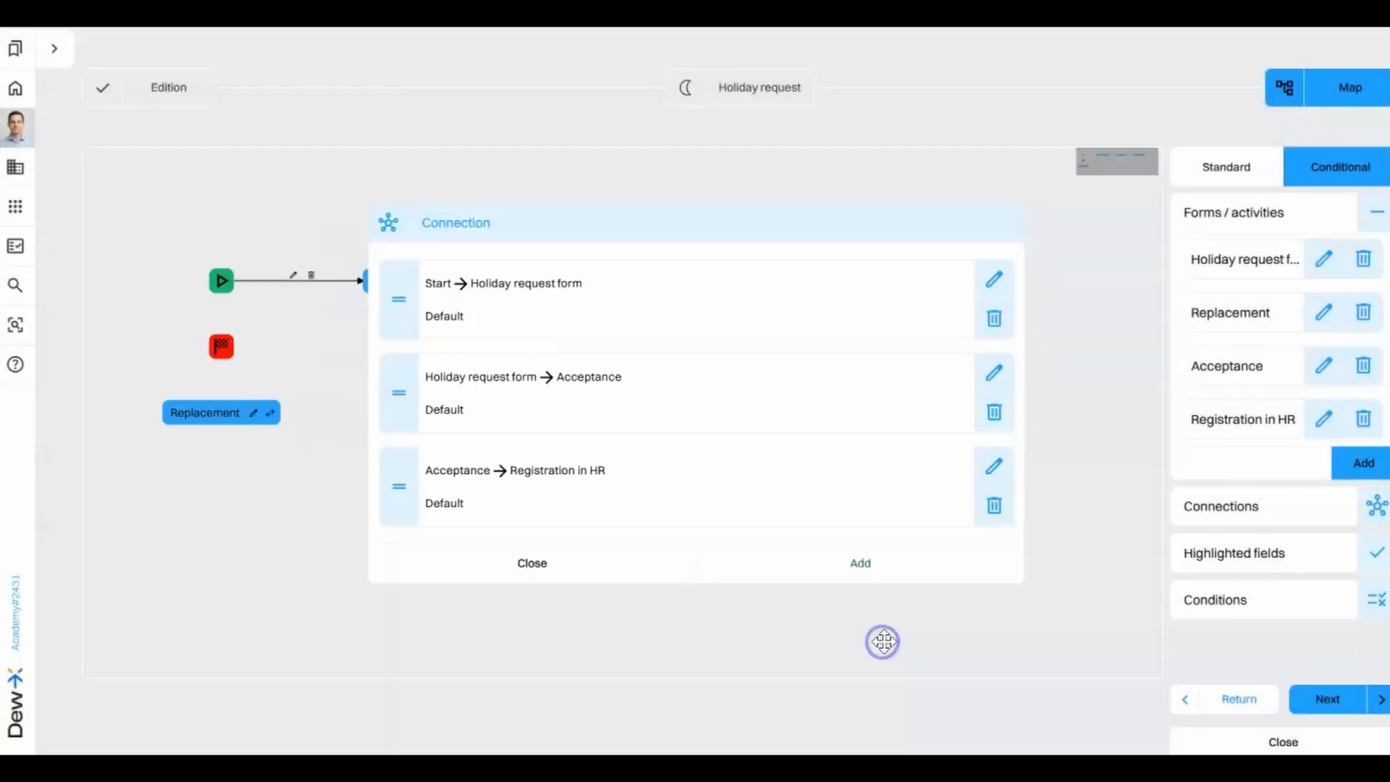
Add a default connection from Registration in HR to End and close the connections list.
left_click(889, 577)
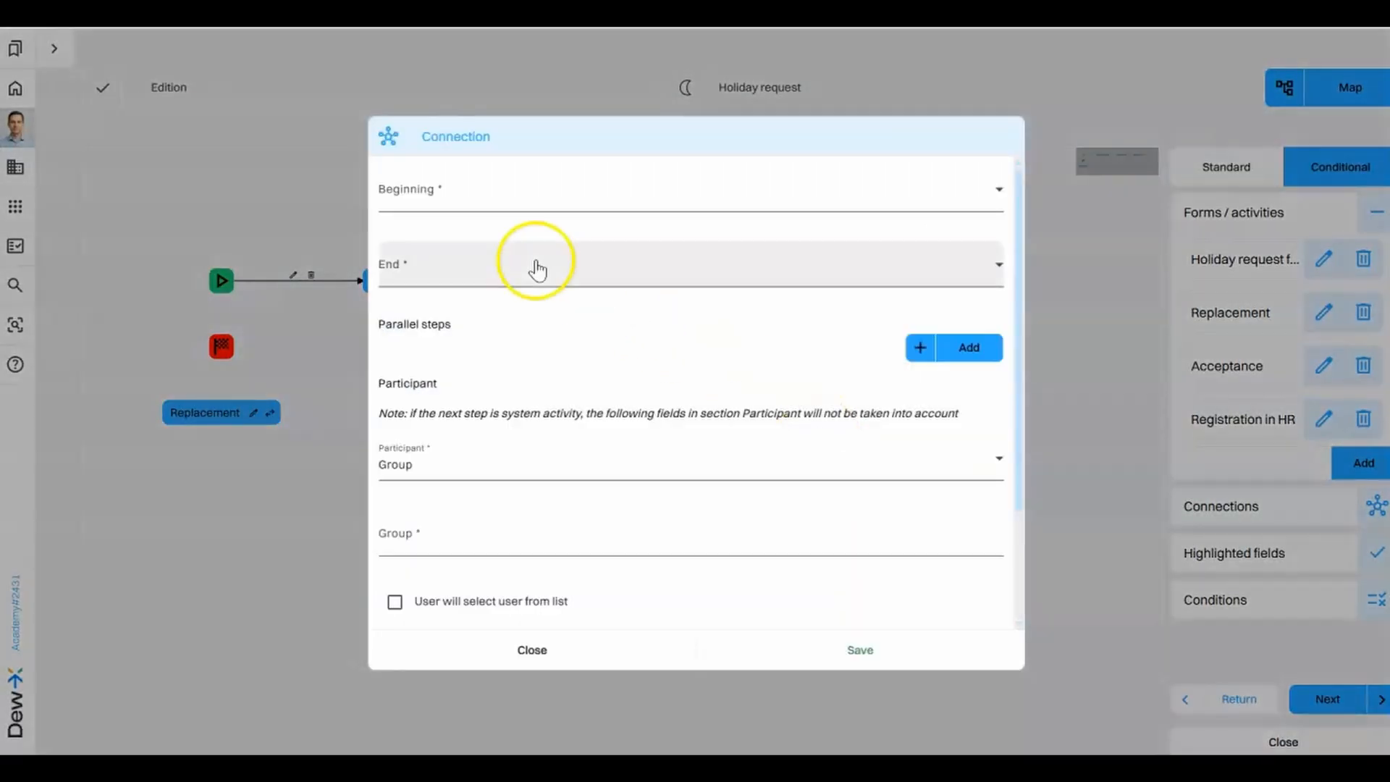
left_click(469, 177)
left_click(444, 395)
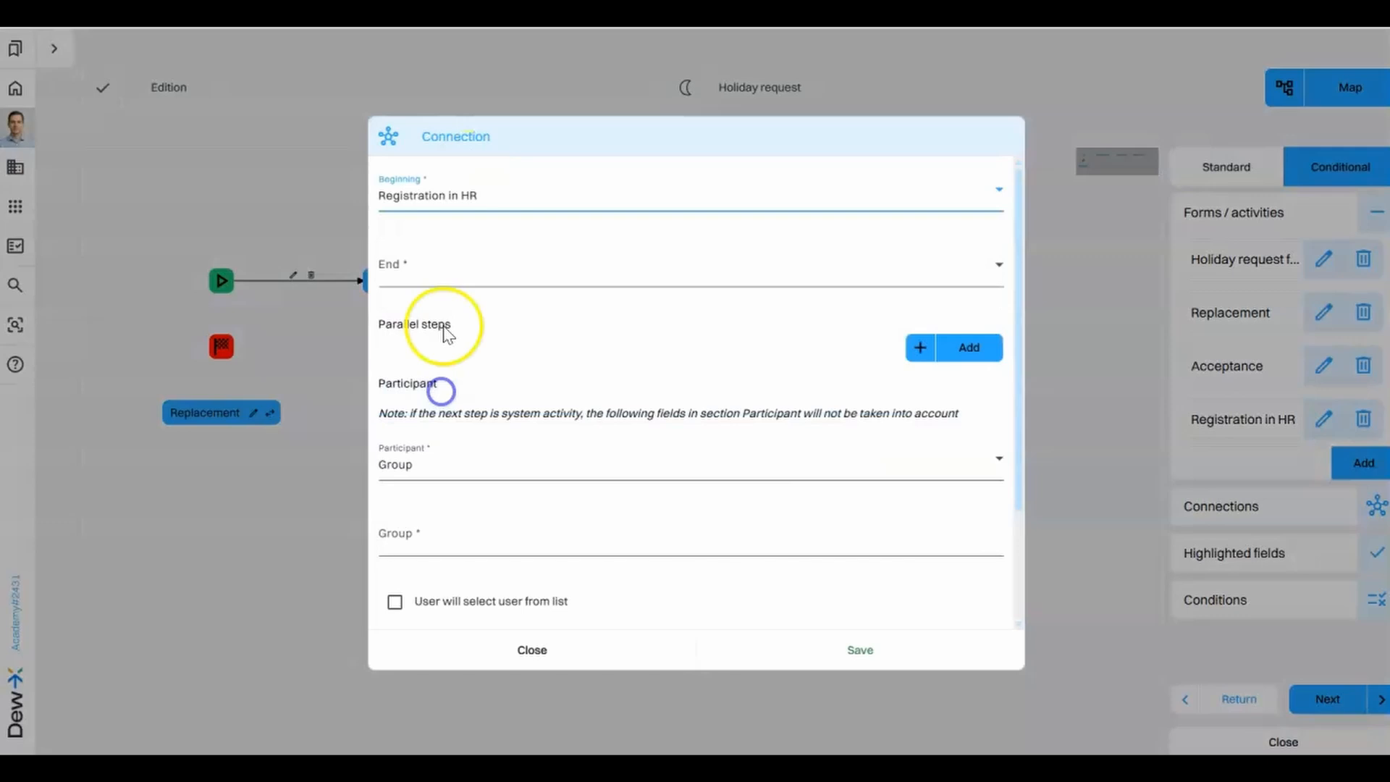
left_click(445, 275)
left_click(441, 319)
left_click(797, 574)
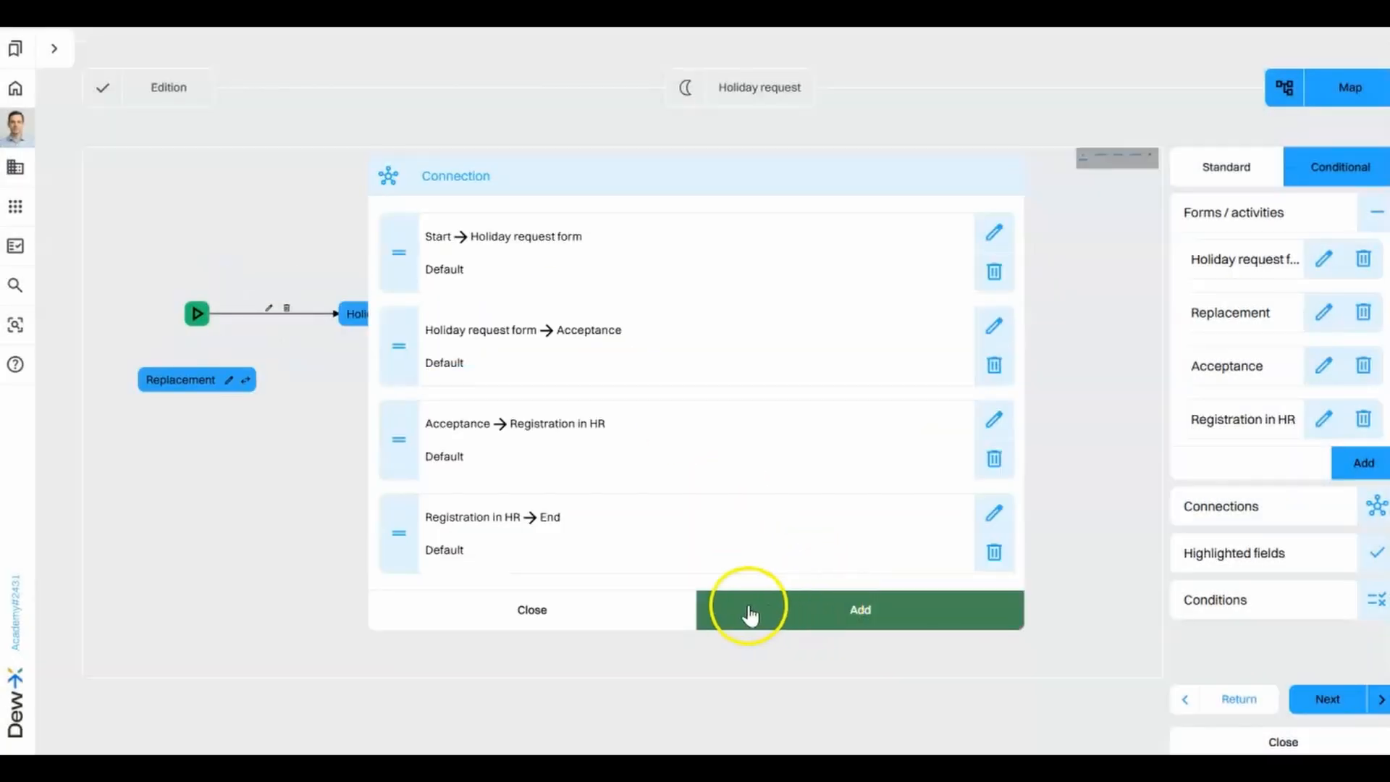
left_click(629, 609)
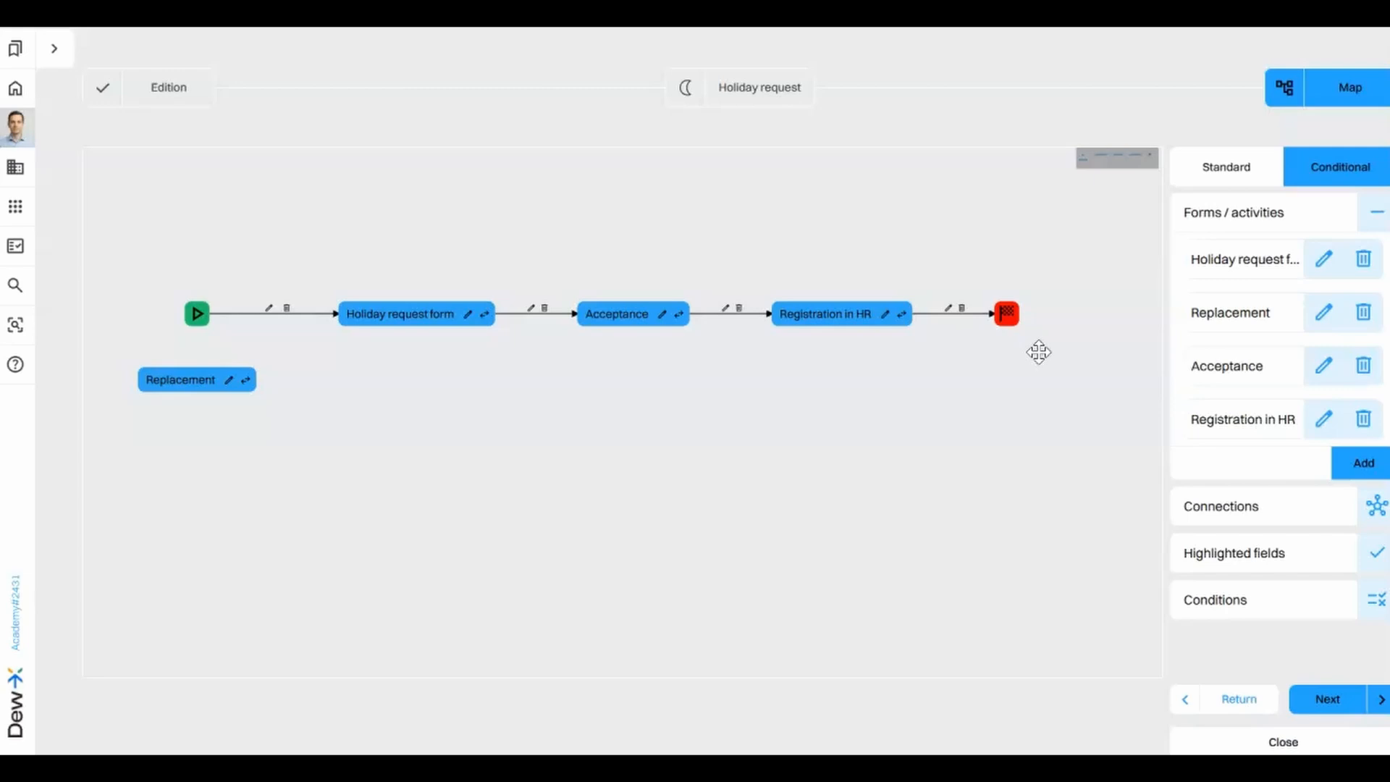
Open the Holiday request form activity for editing and view the field types available for a new field without adding one.
left_click(468, 314)
left_click(341, 101)
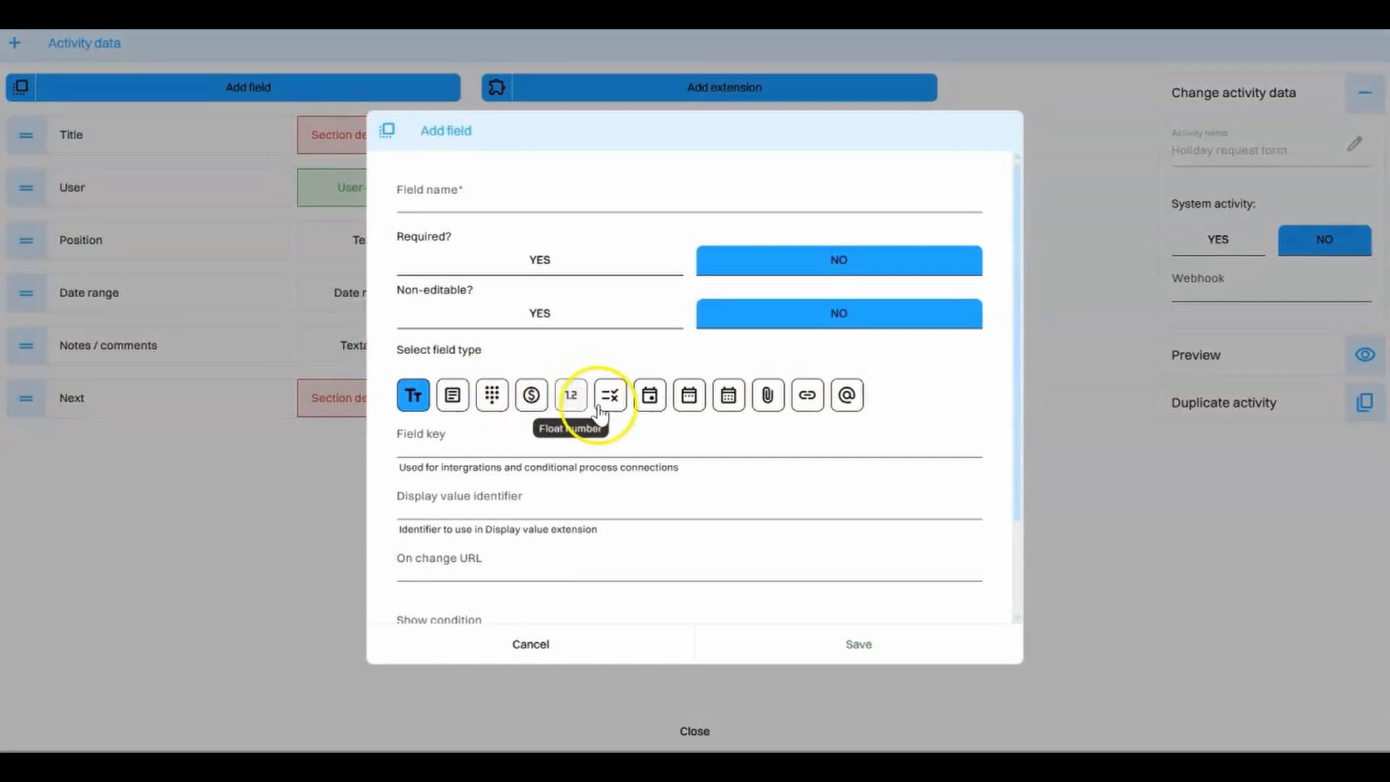
left_click(568, 643)
Start a Selection list extension in the form with the label "Replacement" and the extension key "Replacement".
left_click(673, 93)
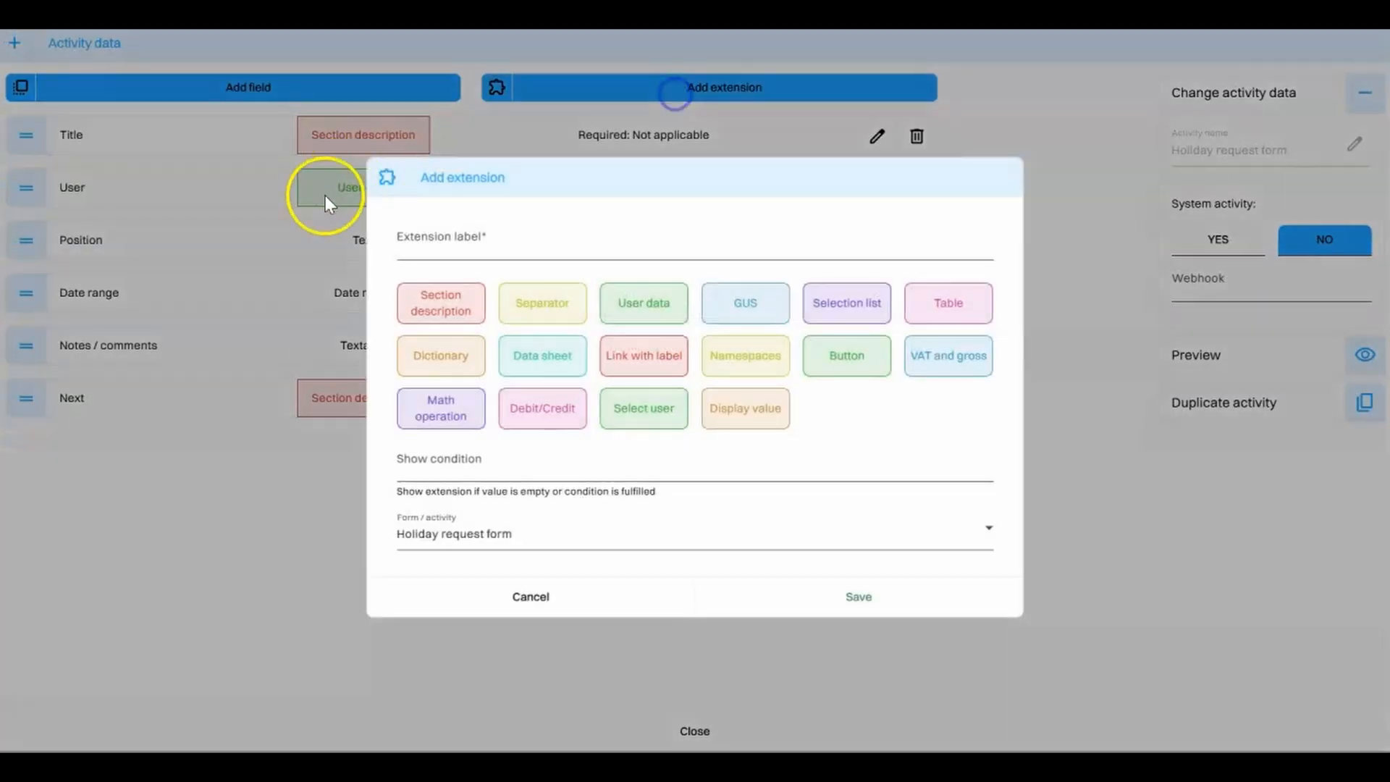
left_click(855, 300)
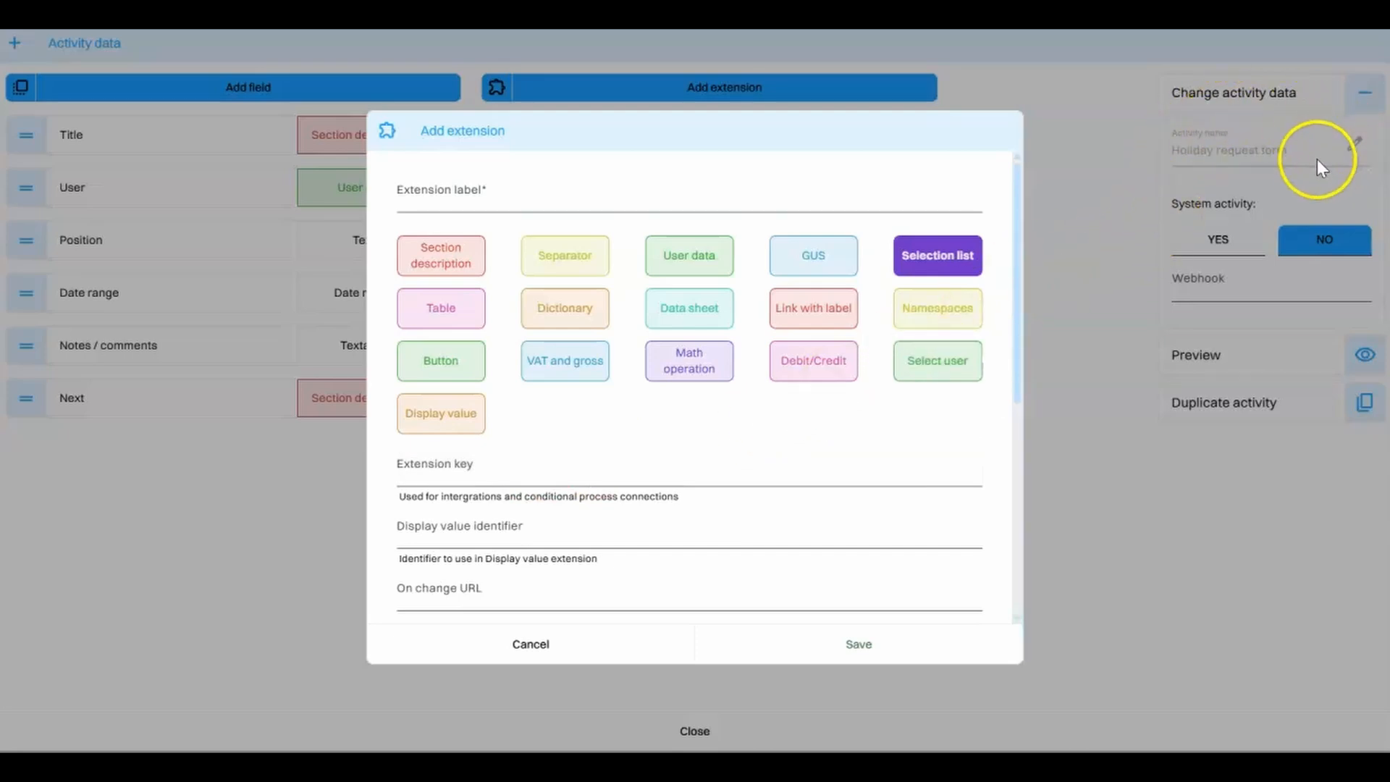
left_click(725, 195)
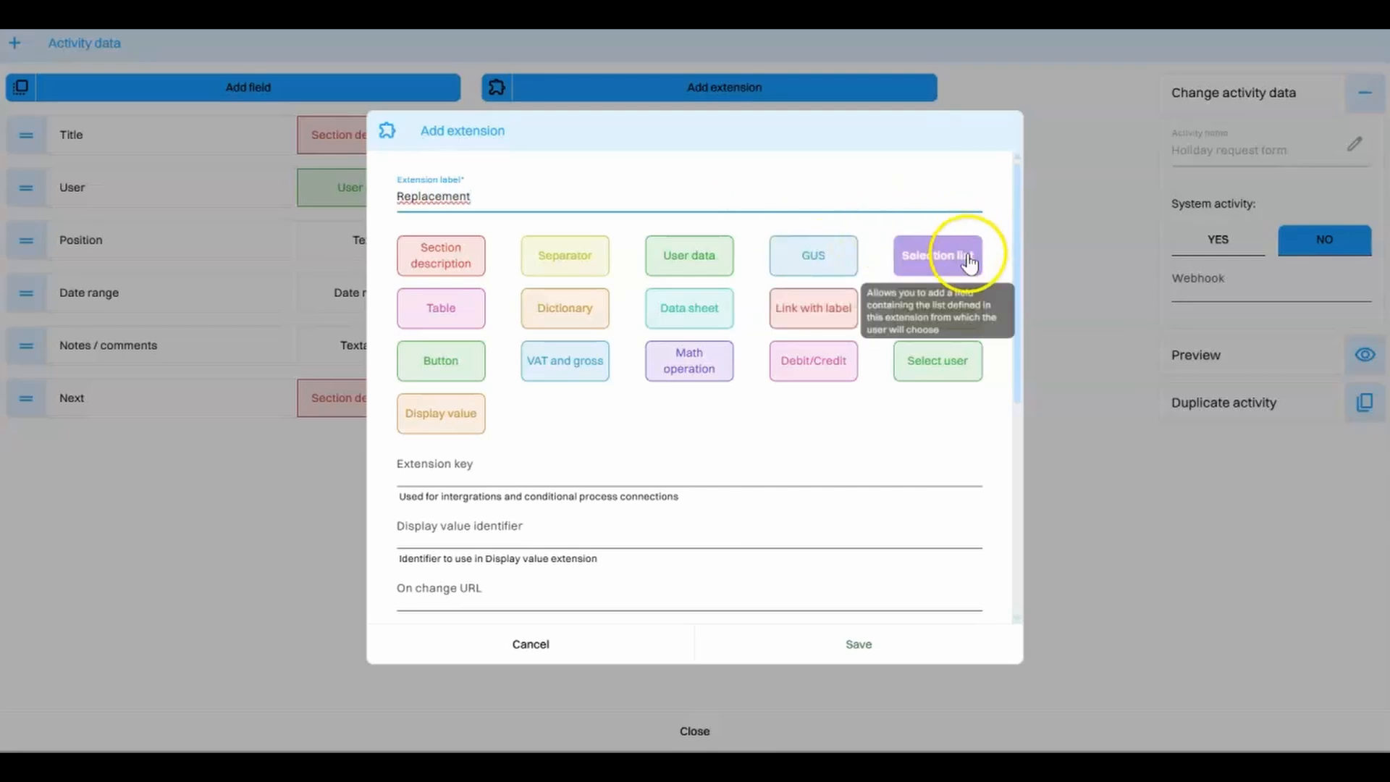
left_click(513, 475)
type("Replacement")
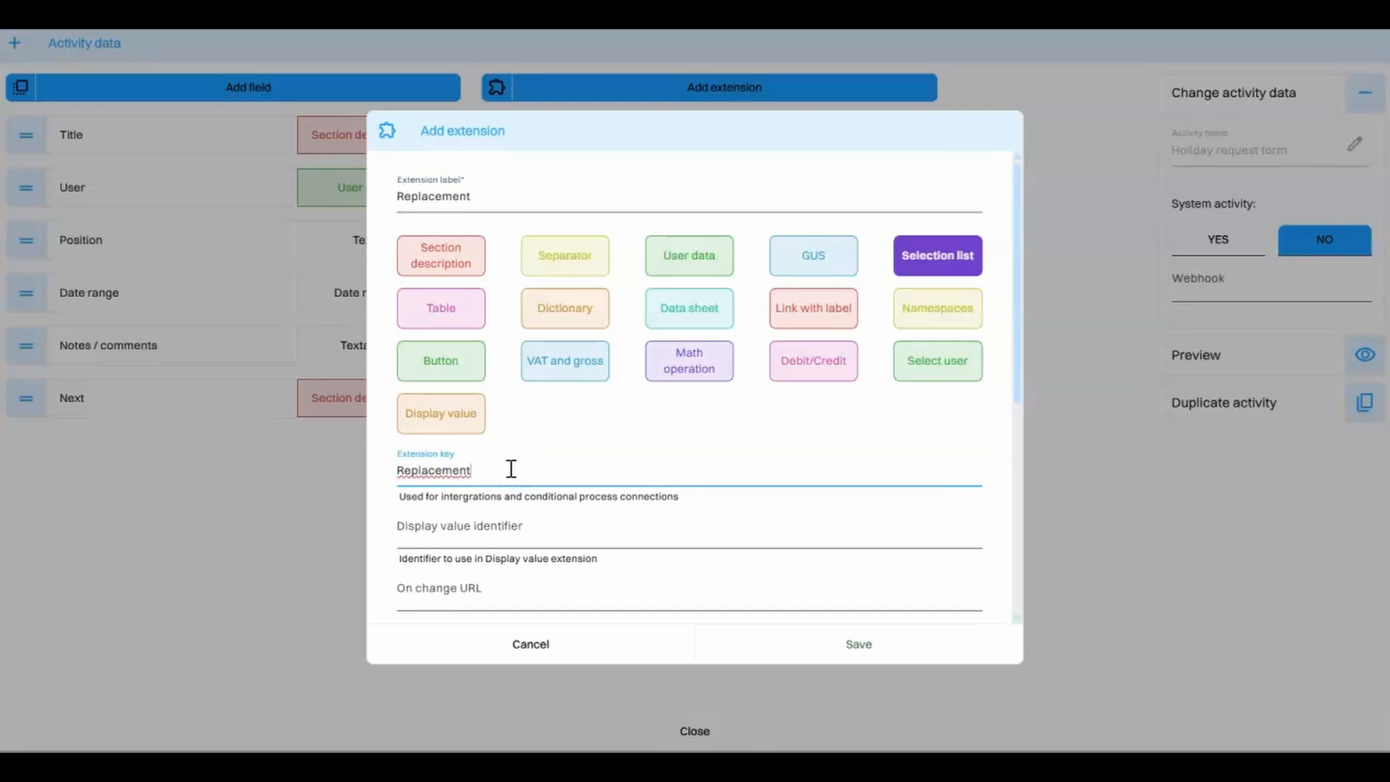
Give the Replacement selection list the items "Yes" and "No" and save the extension.
scroll(513, 472, "down", 6)
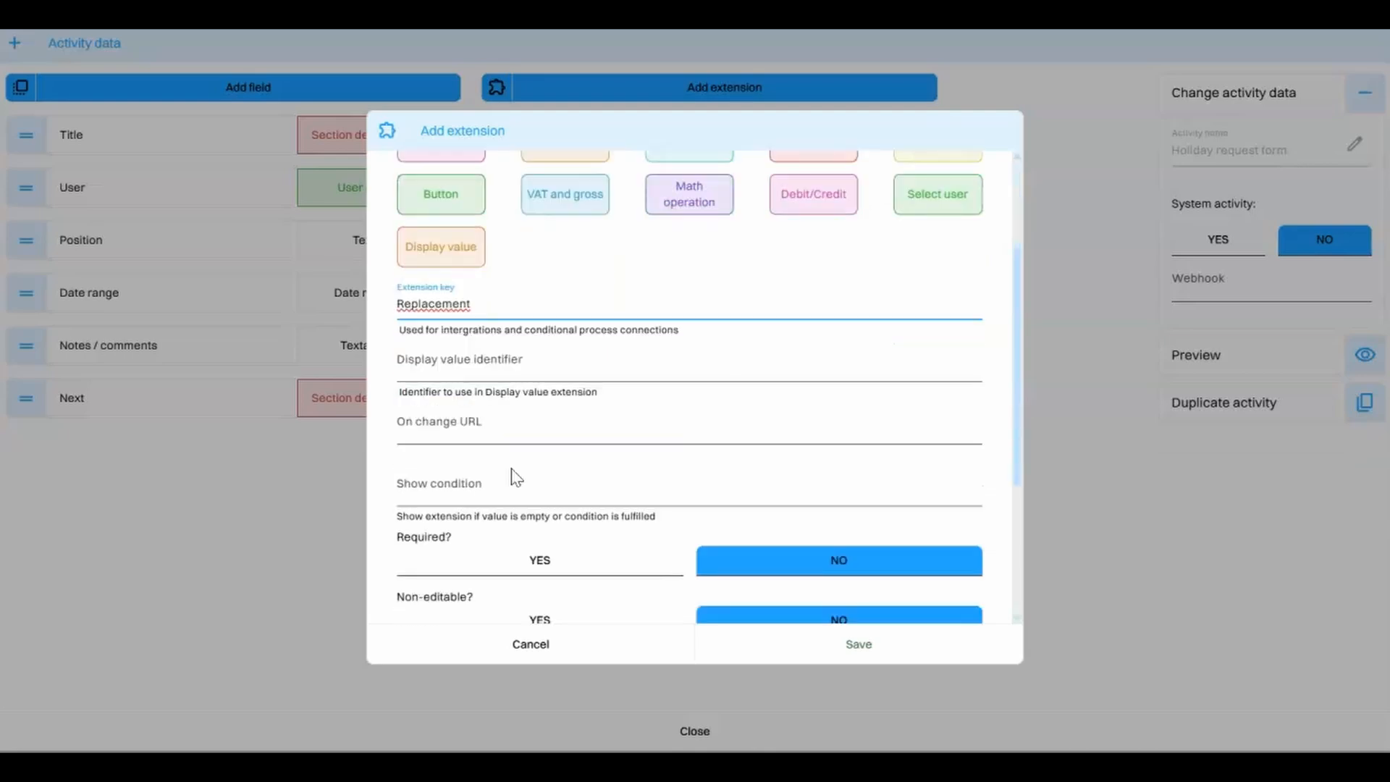
left_click(500, 480)
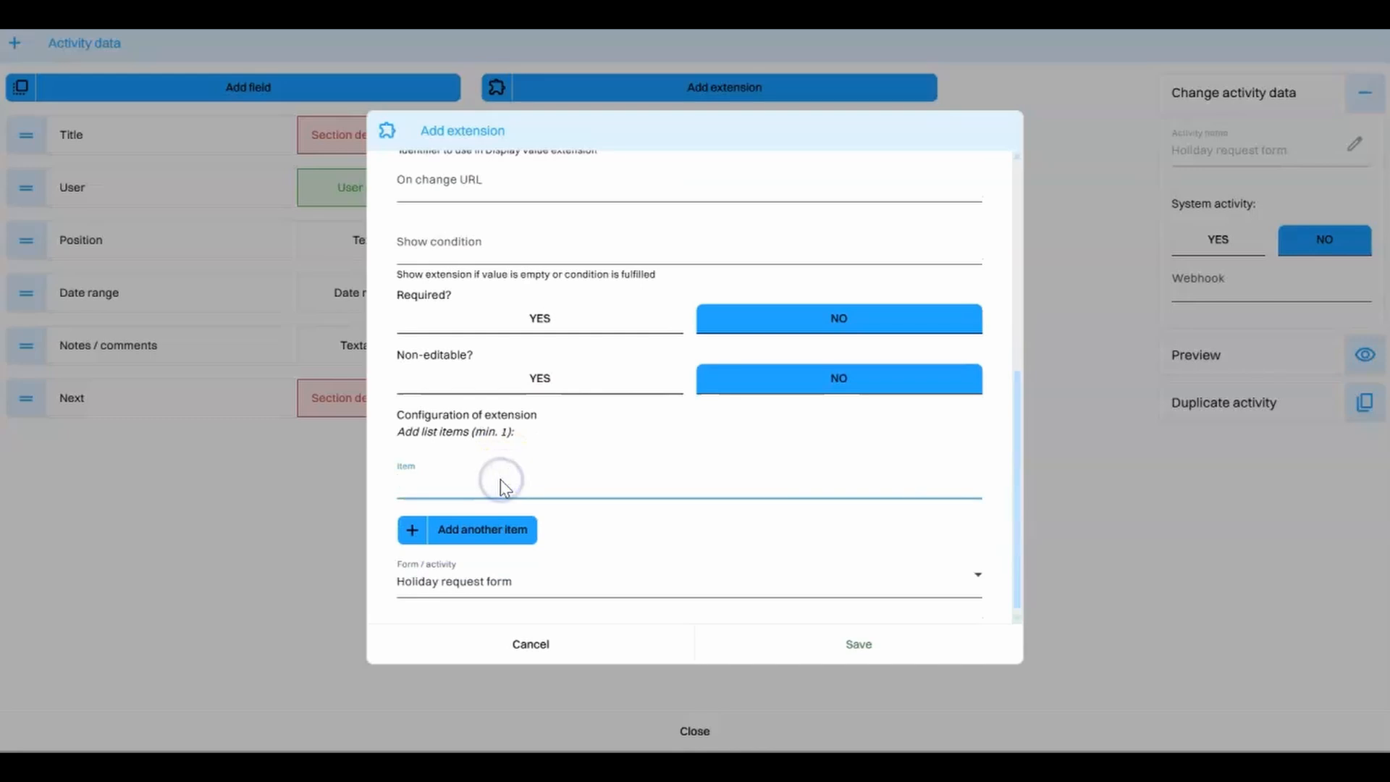
left_click(496, 530)
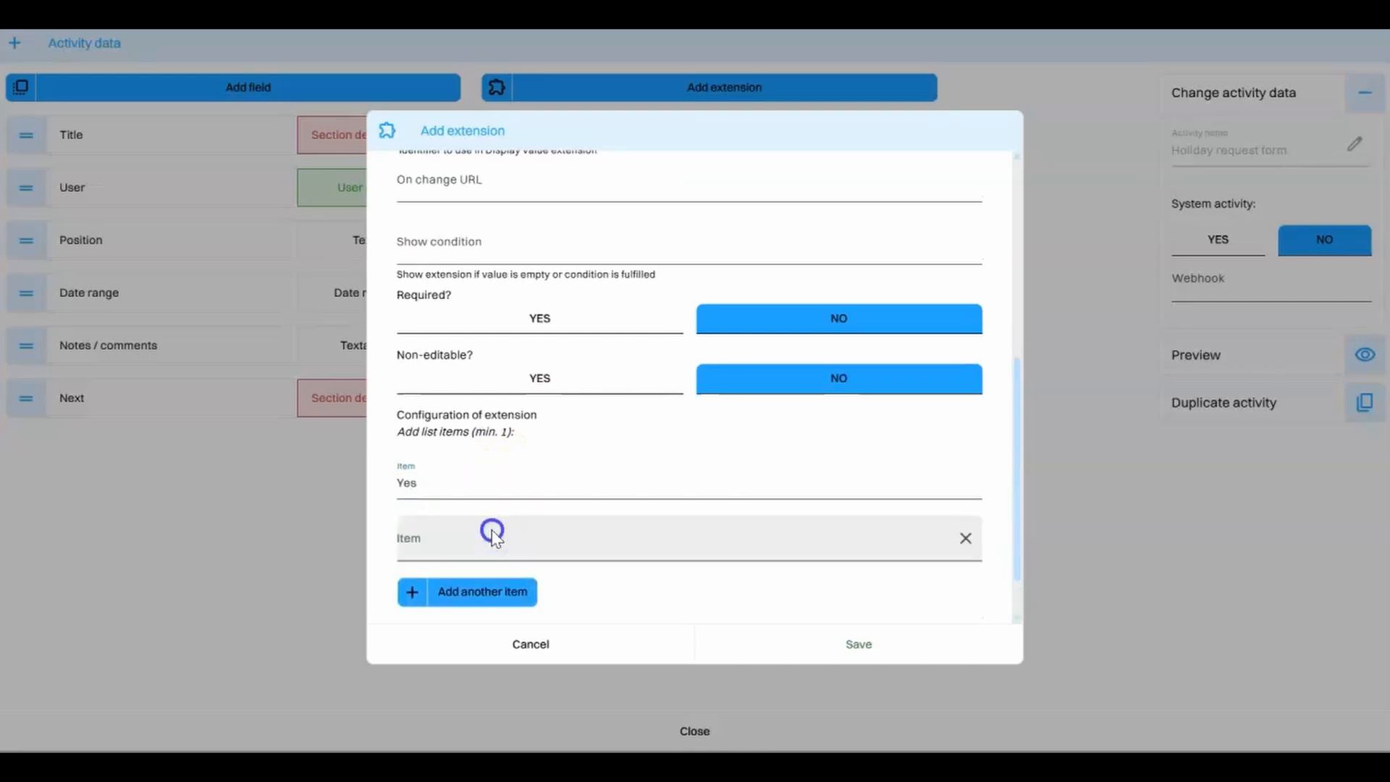
type("No")
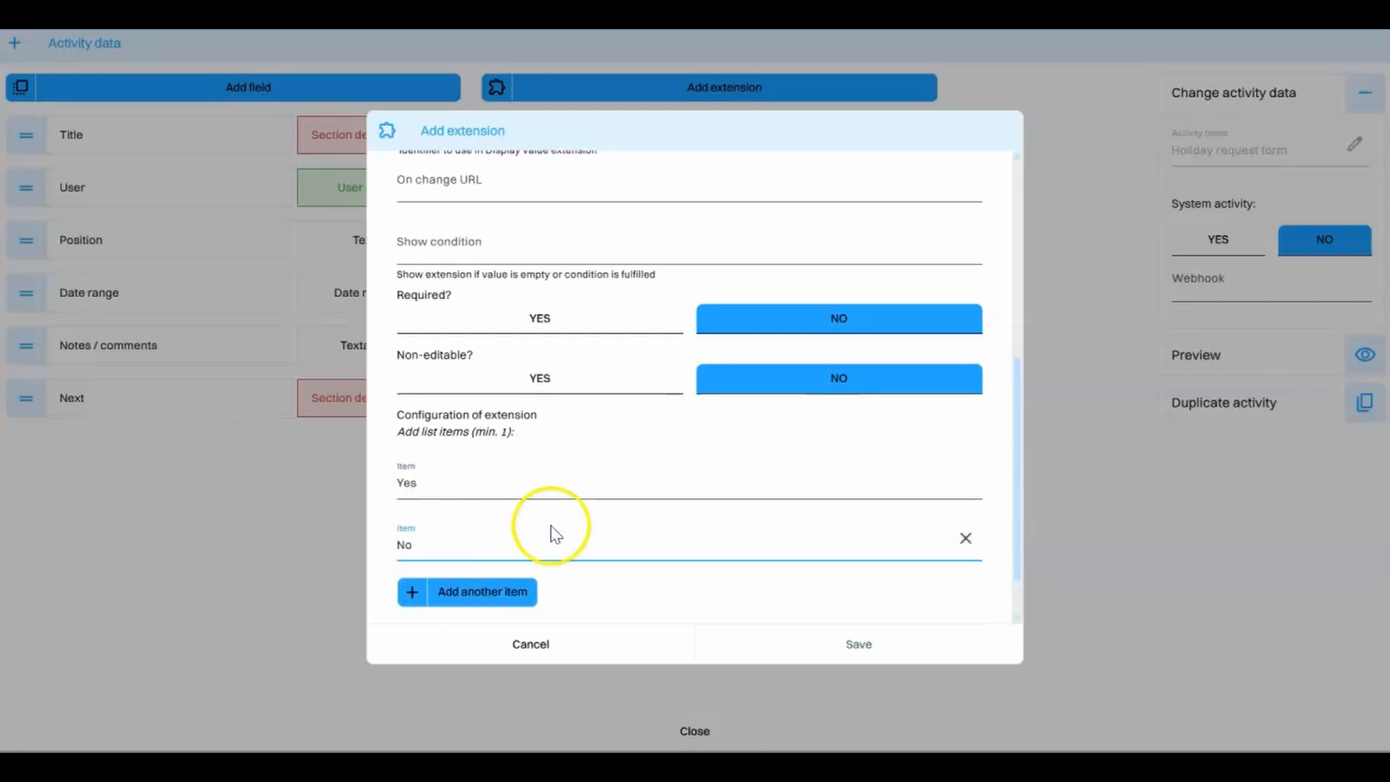
left_click(854, 645)
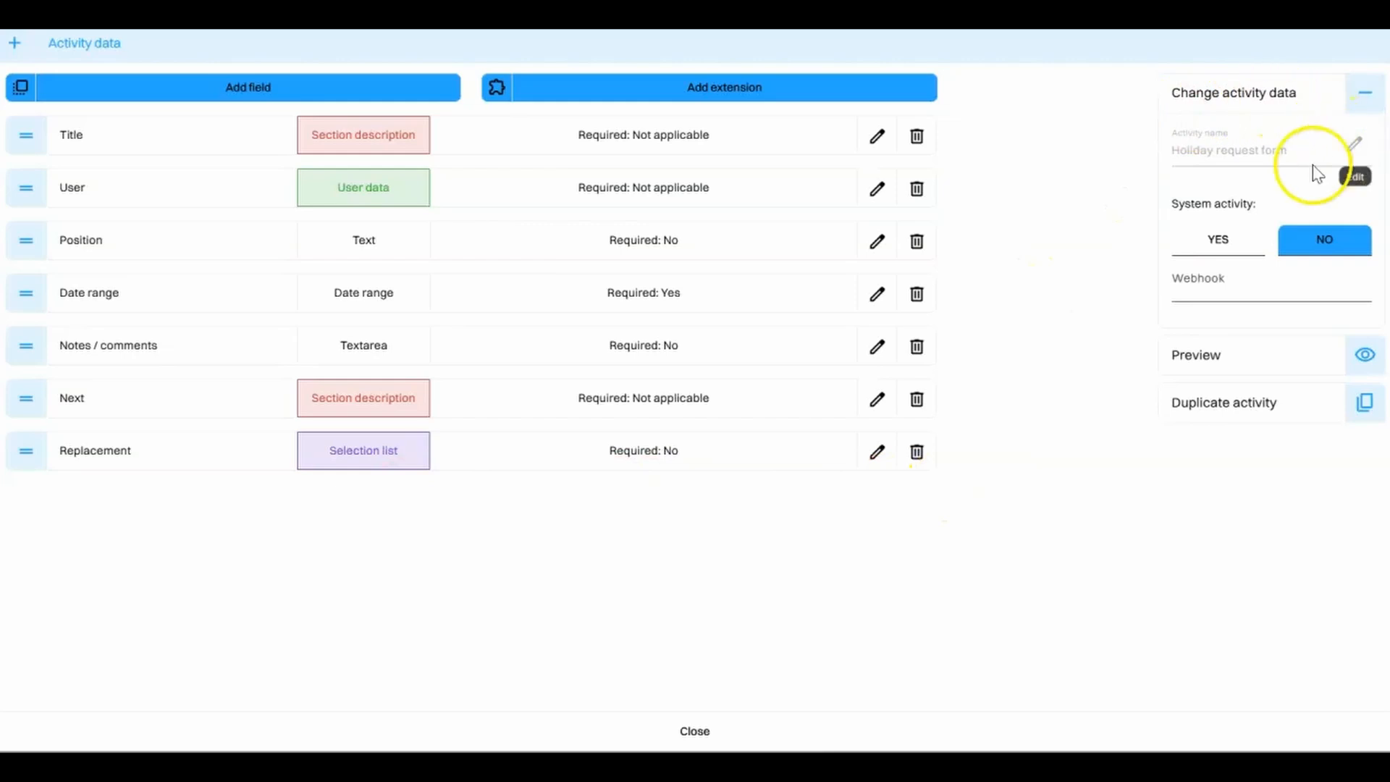
Close the request form's activity data and start a new connection from Holiday request form to Replacement.
left_click(706, 728)
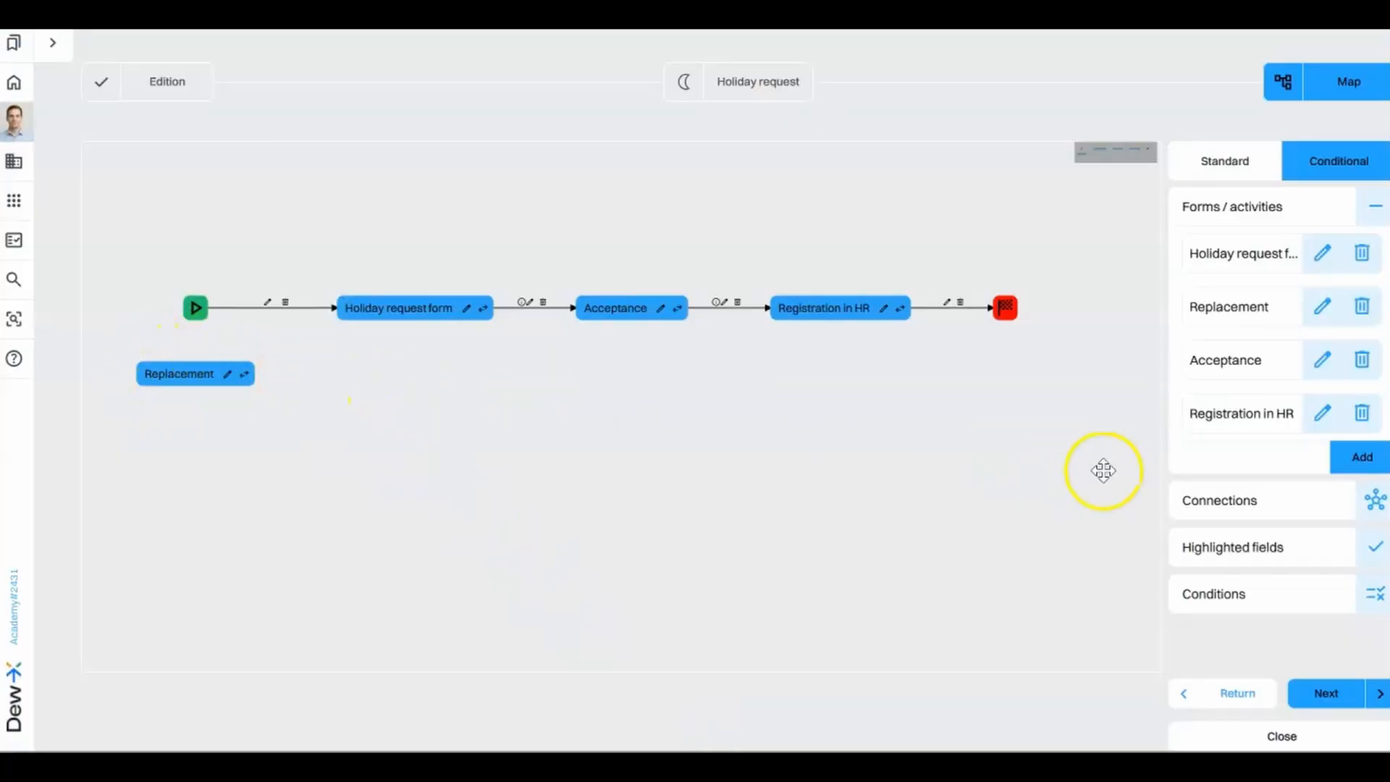
left_click(1375, 499)
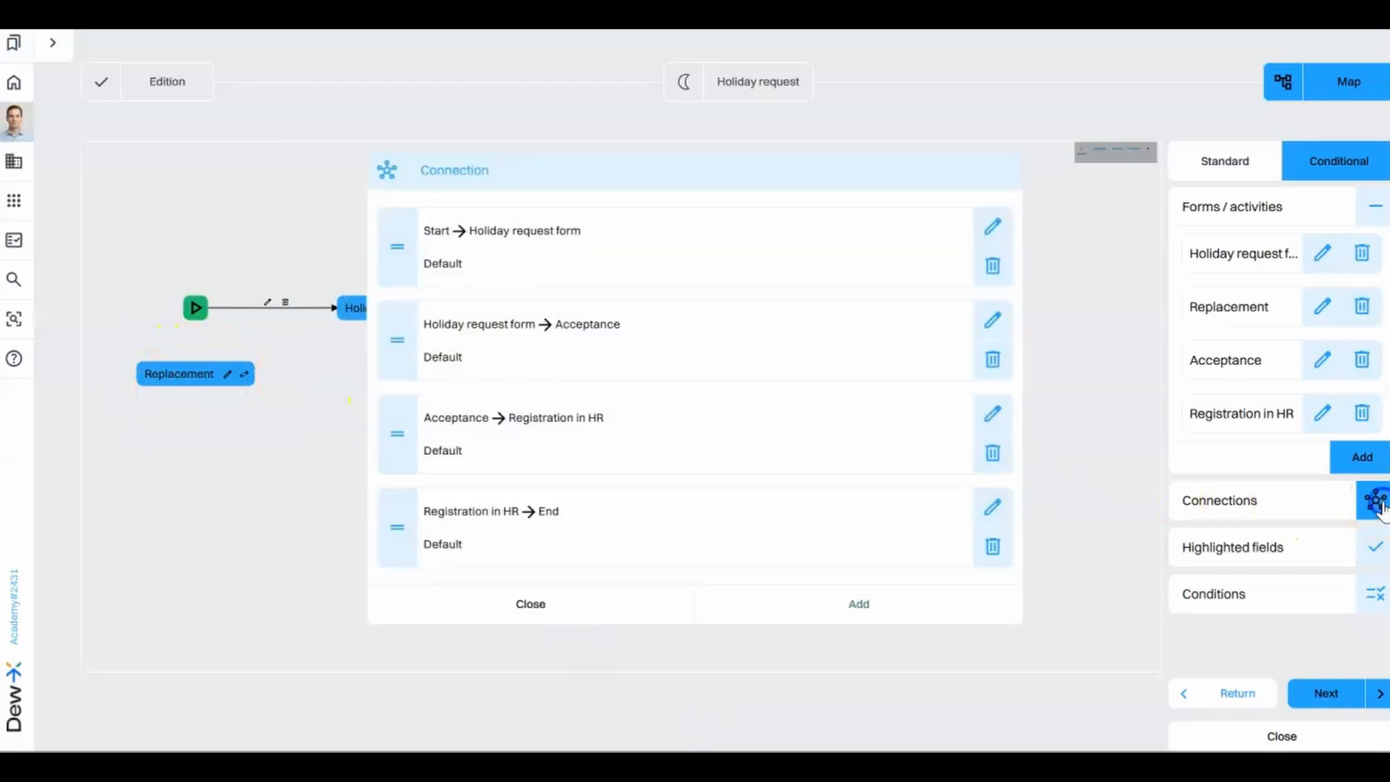
left_click(861, 605)
left_click(509, 192)
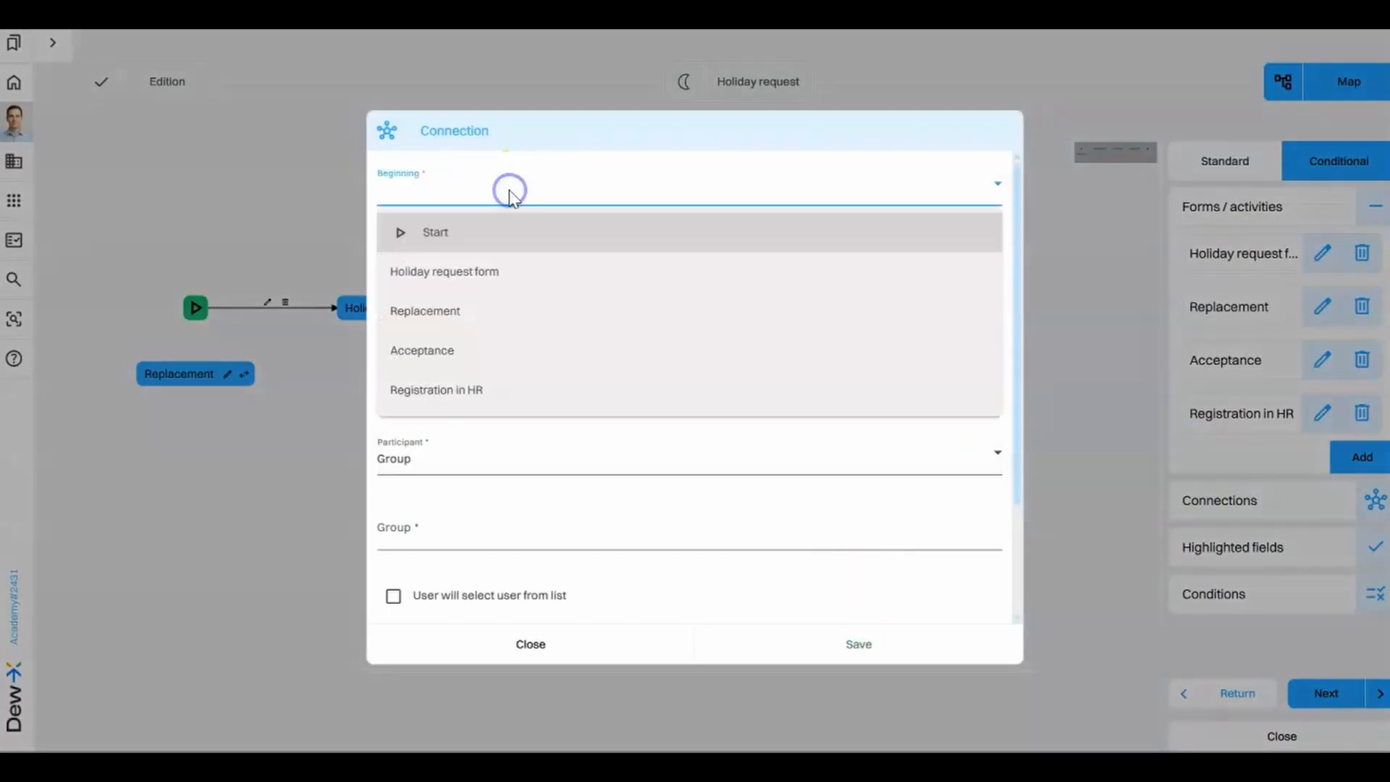
left_click(485, 273)
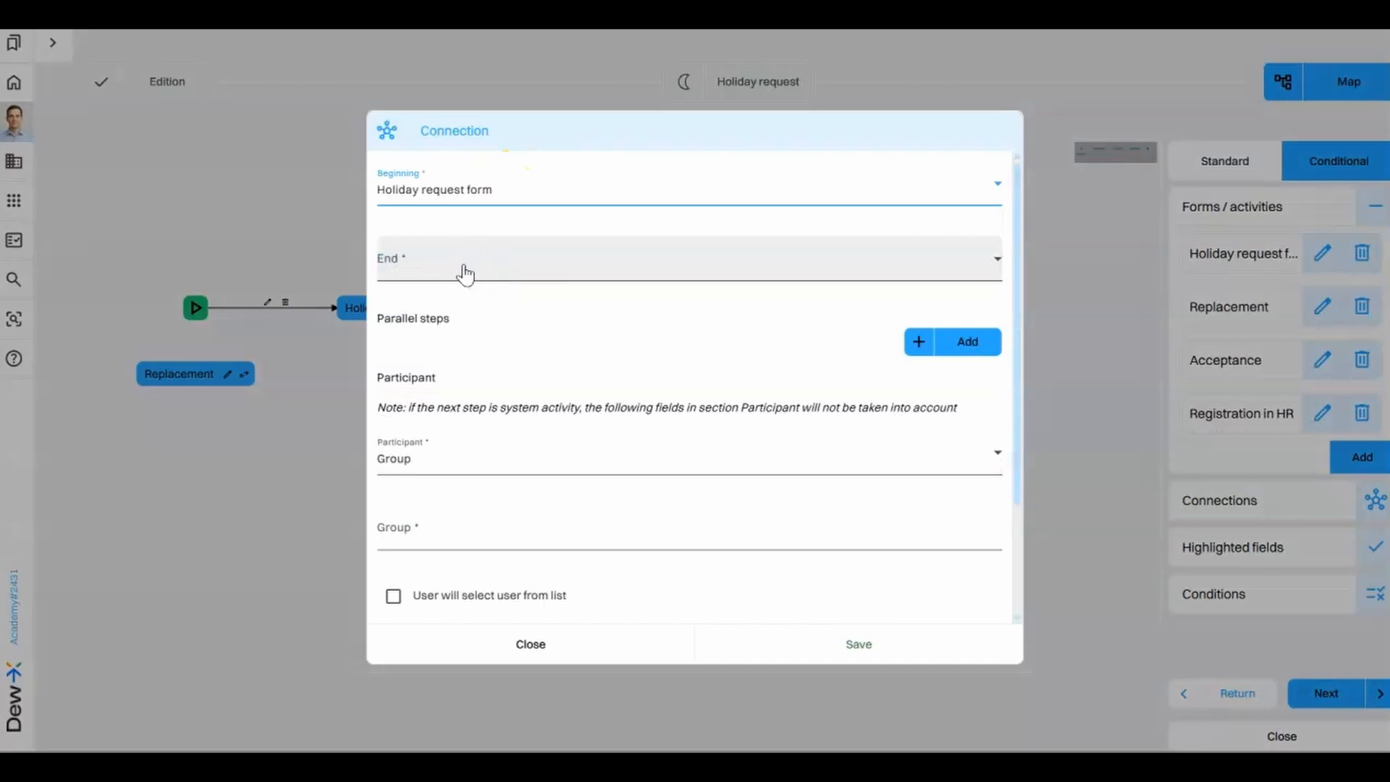
left_click(464, 274)
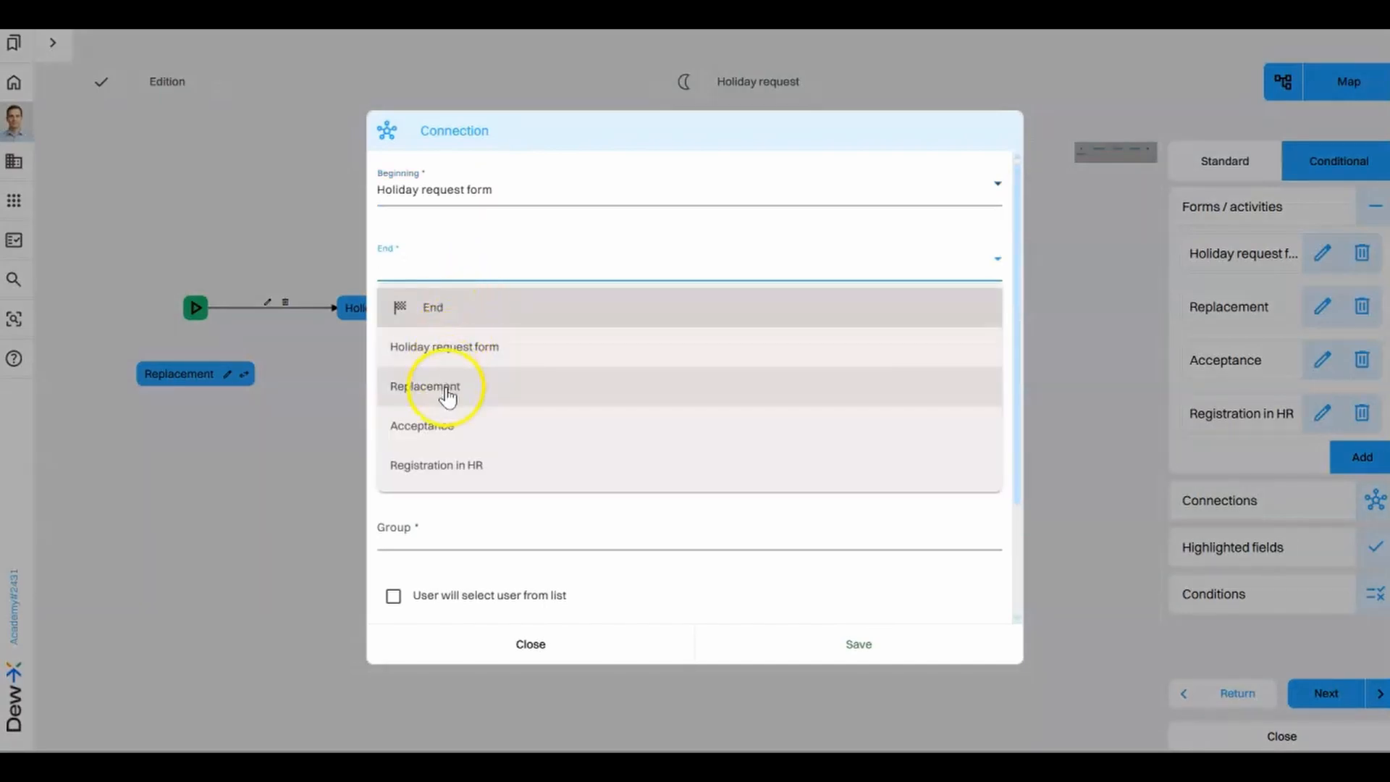
left_click(448, 391)
Assign the connection's participant to the All users group and let the user select a user from the list.
scroll(572, 348, "down", 2)
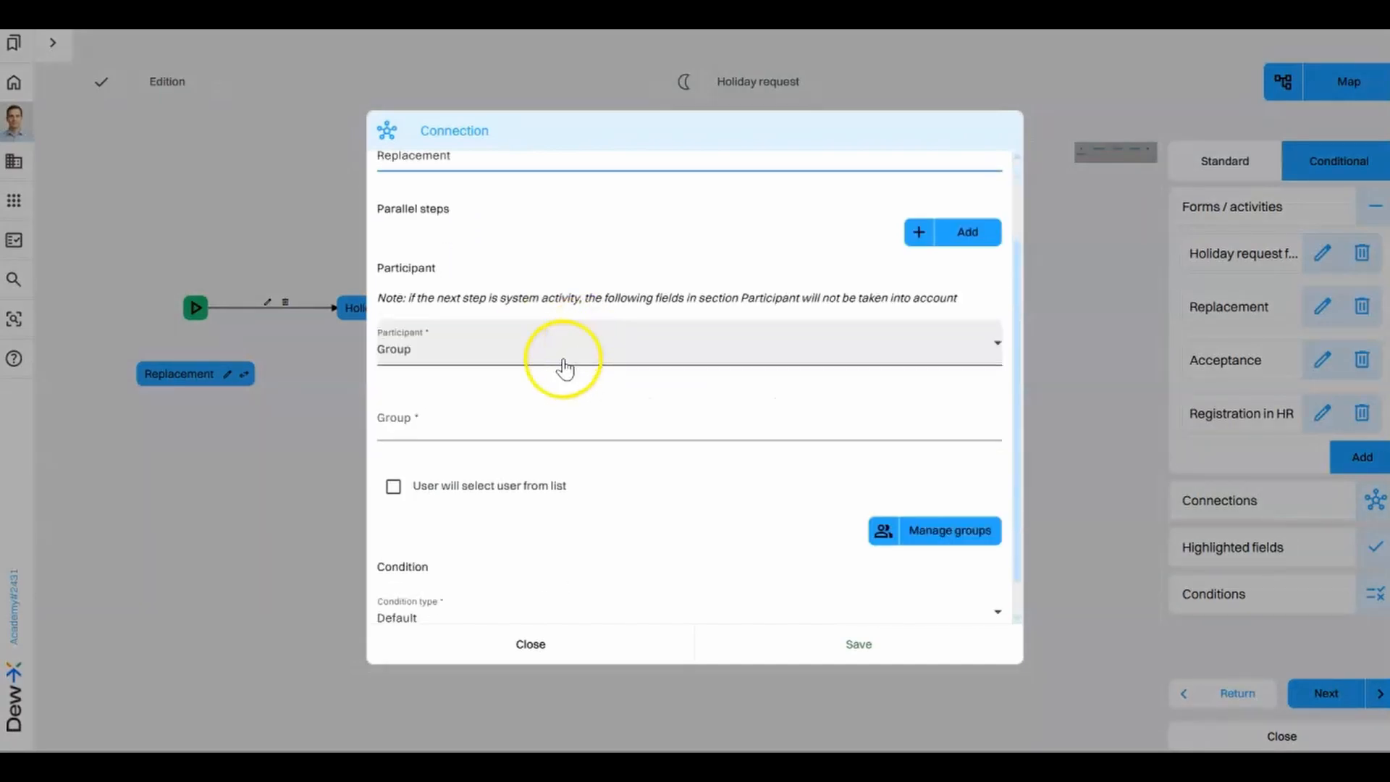
left_click(495, 424)
left_click(471, 460)
left_click(395, 490)
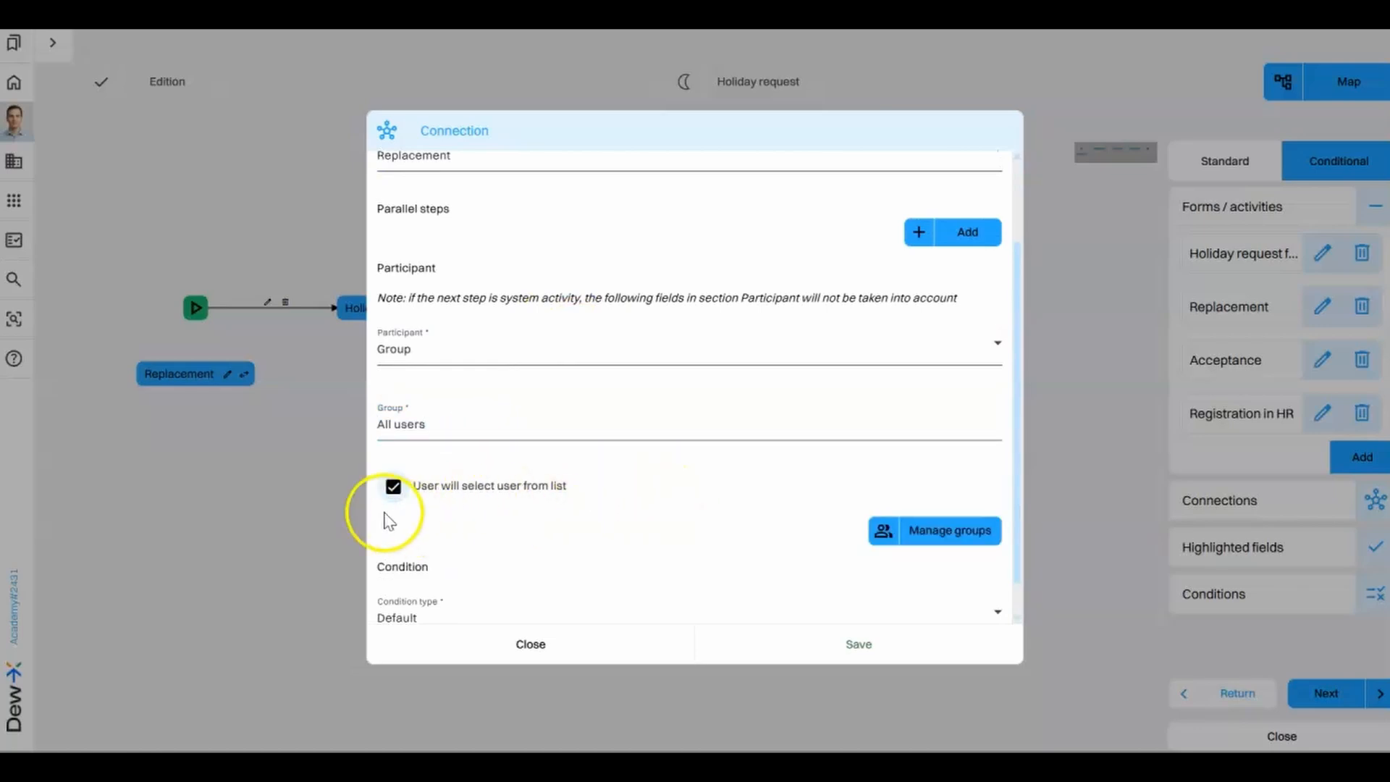
Set the connection's condition type to Variable with the field key "Replacement".
scroll(623, 481, "down", 1)
left_click(517, 577)
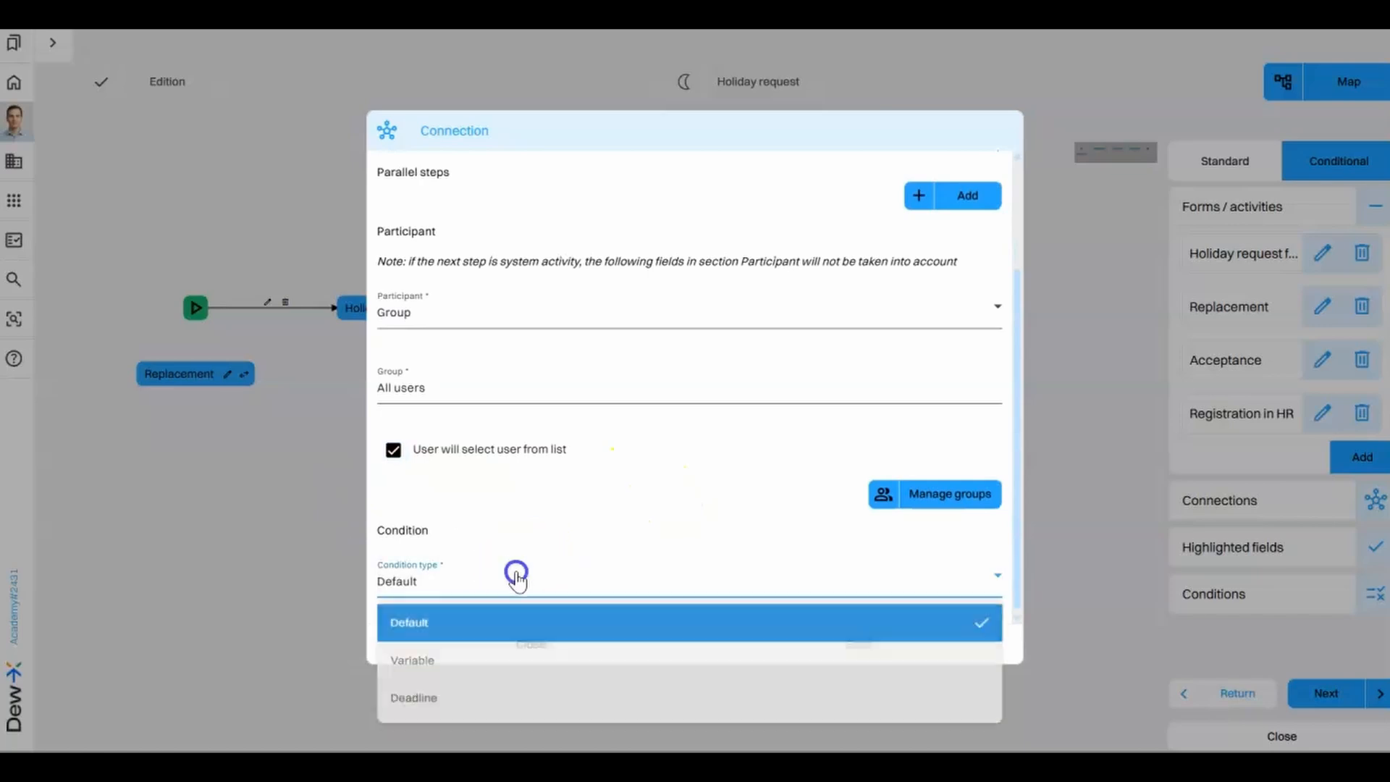
left_click(536, 660)
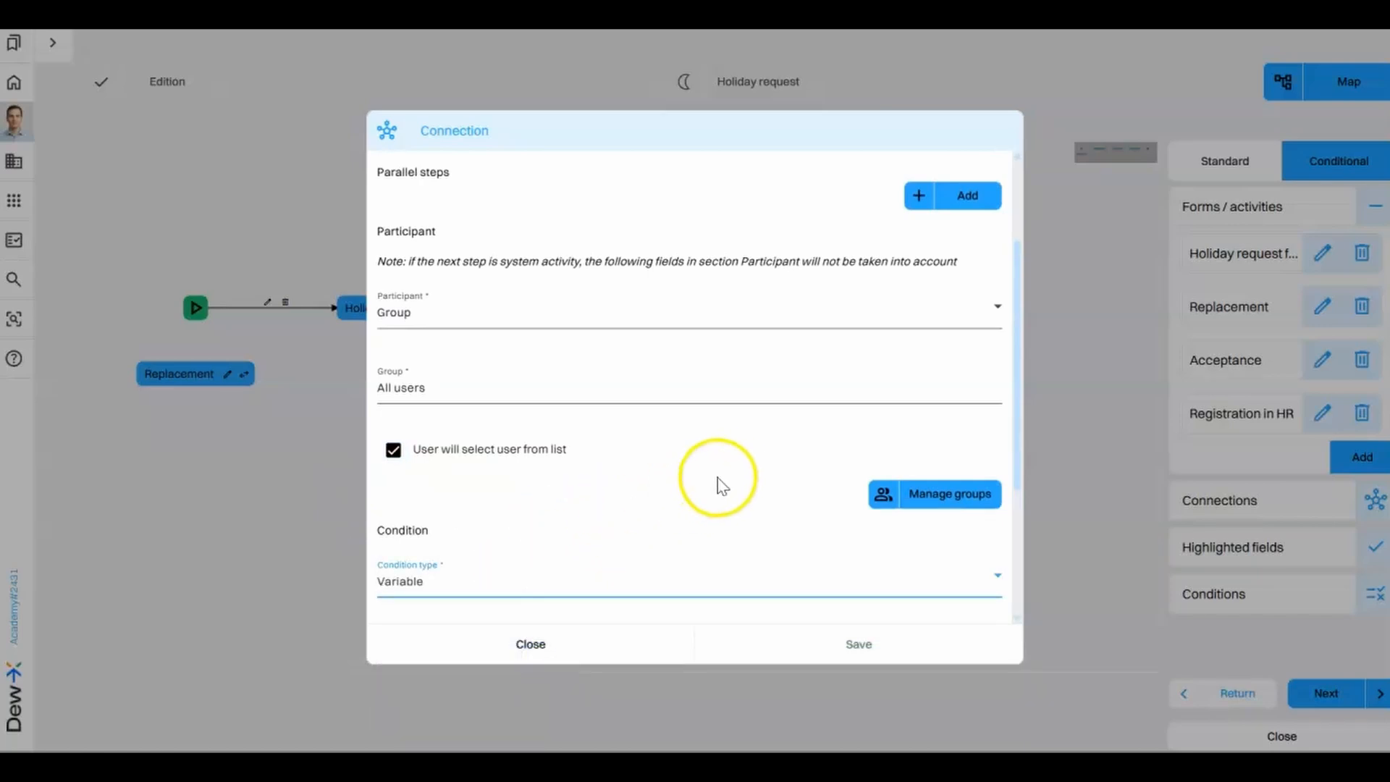
scroll(724, 478, "down", 3)
left_click(514, 428)
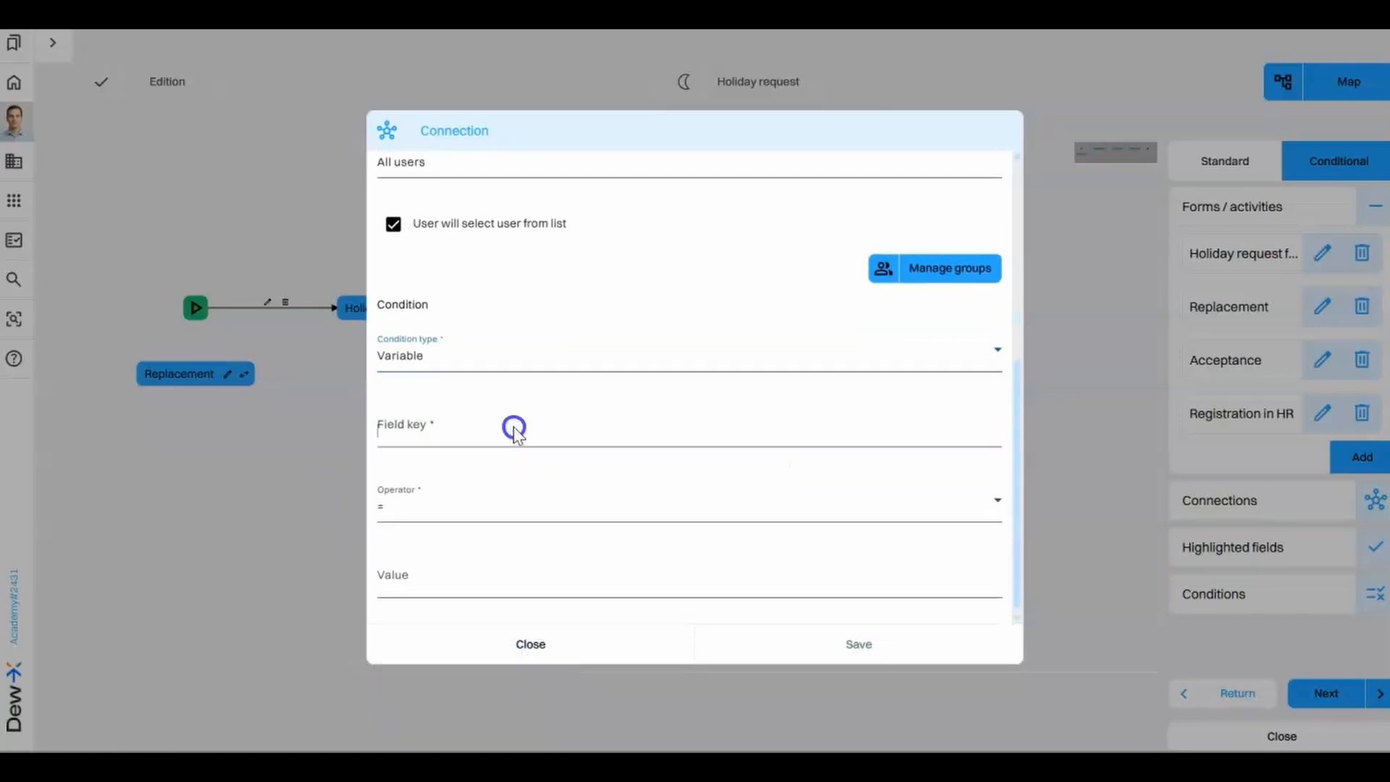
left_click(461, 475)
Complete the condition with the operator = and the value "Yes", save the connection and close the connections list.
left_click(506, 512)
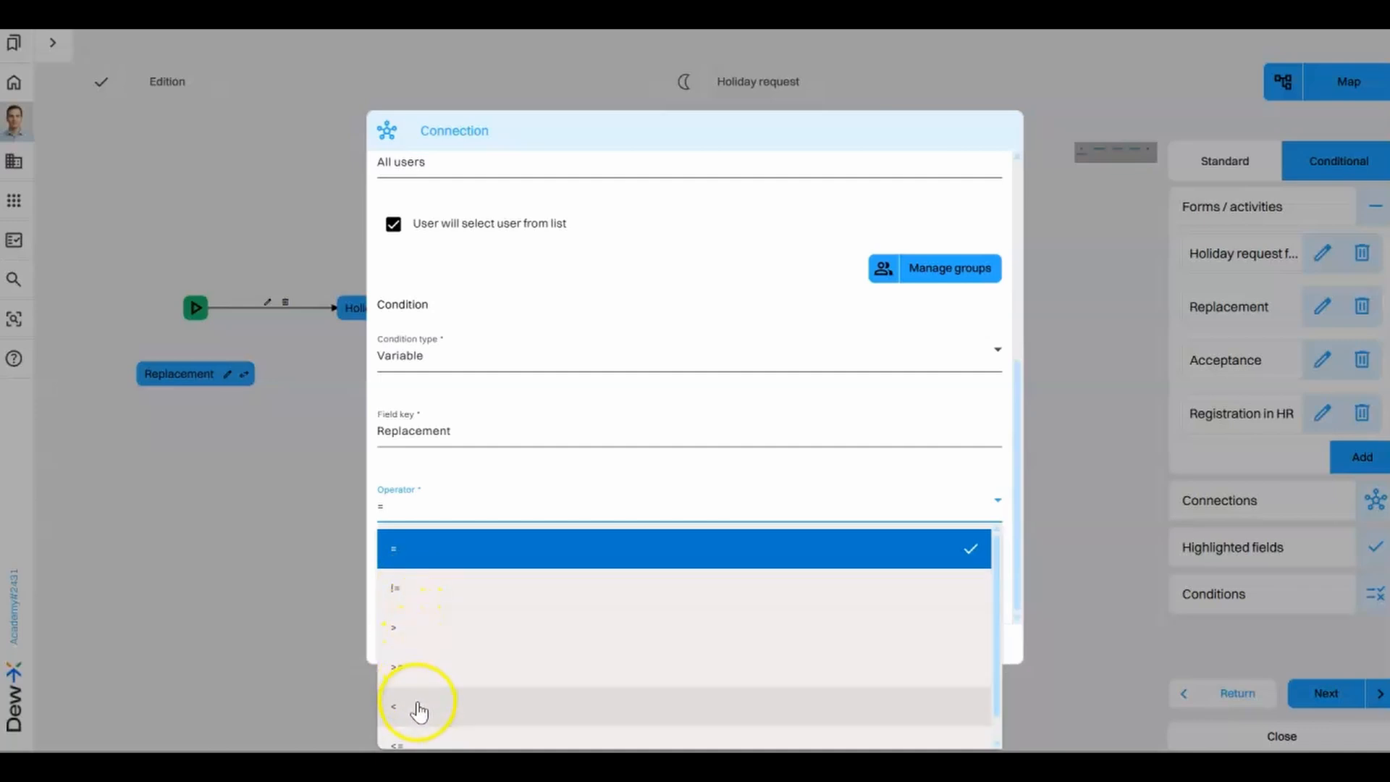
scroll(419, 720, "down", 1)
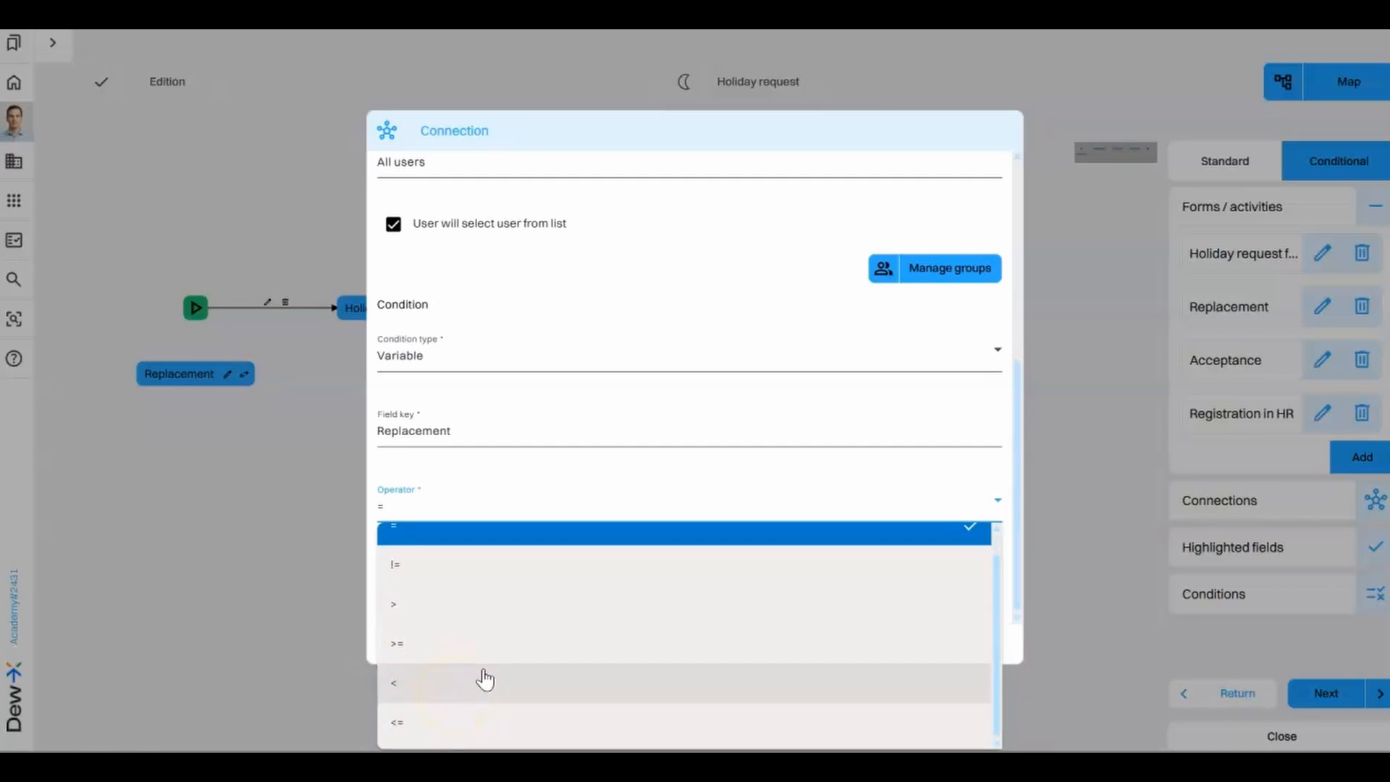
scroll(484, 674, "up", 1)
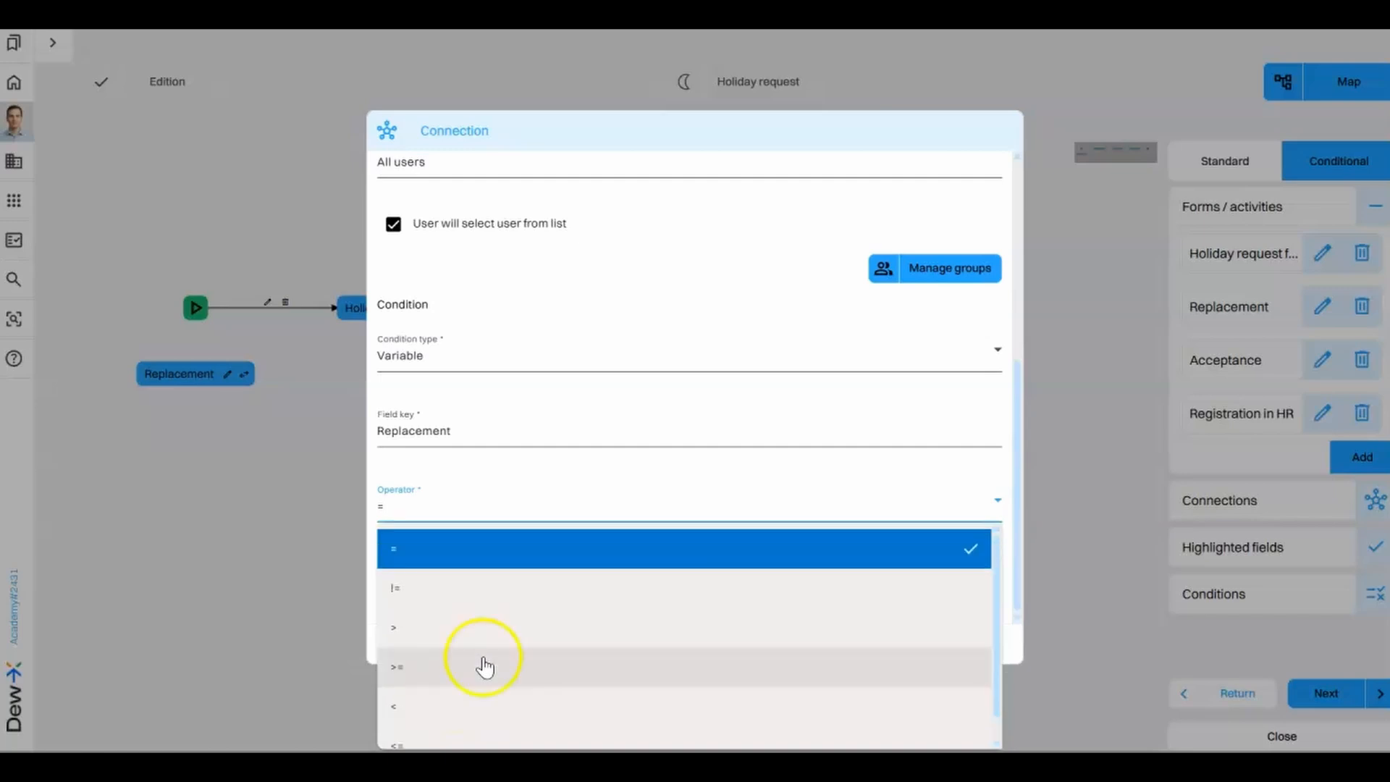
left_click(467, 557)
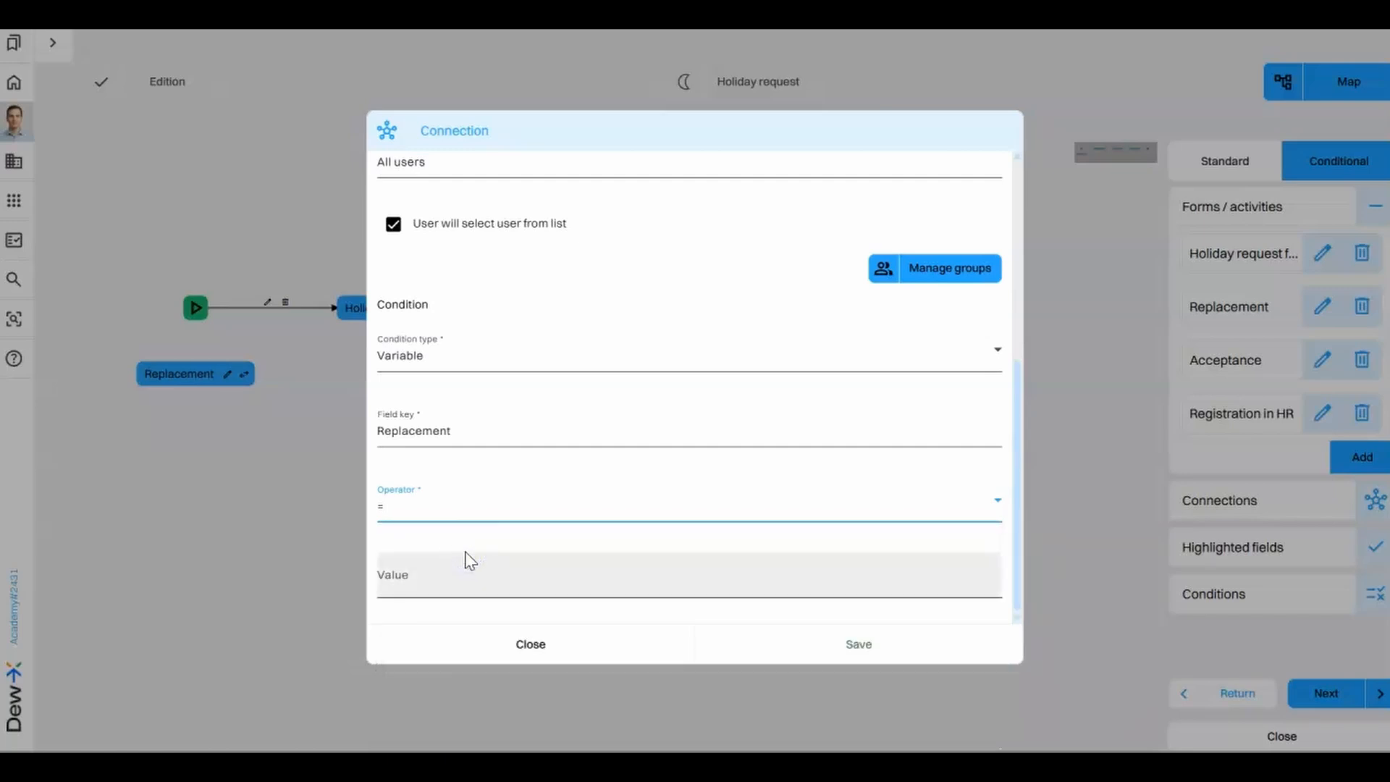
left_click(466, 577)
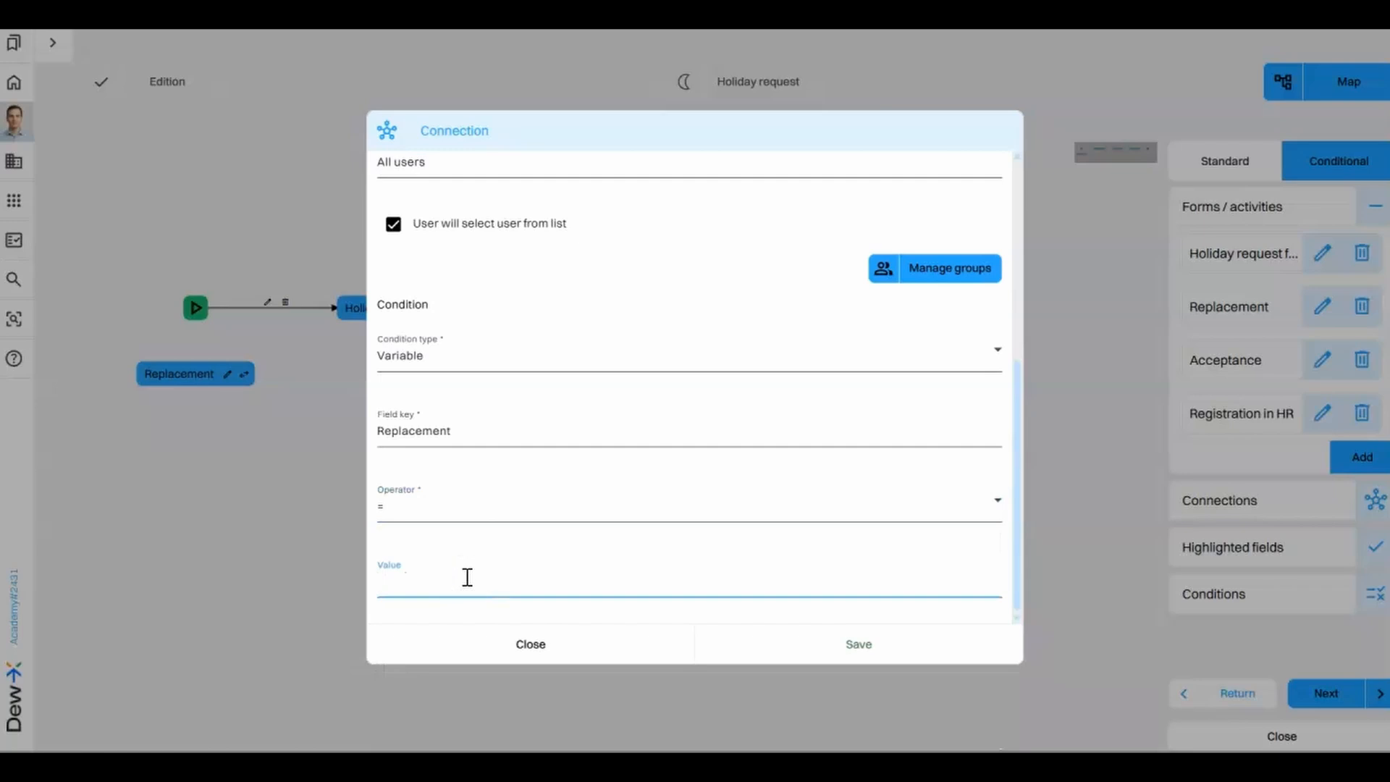
left_click(816, 644)
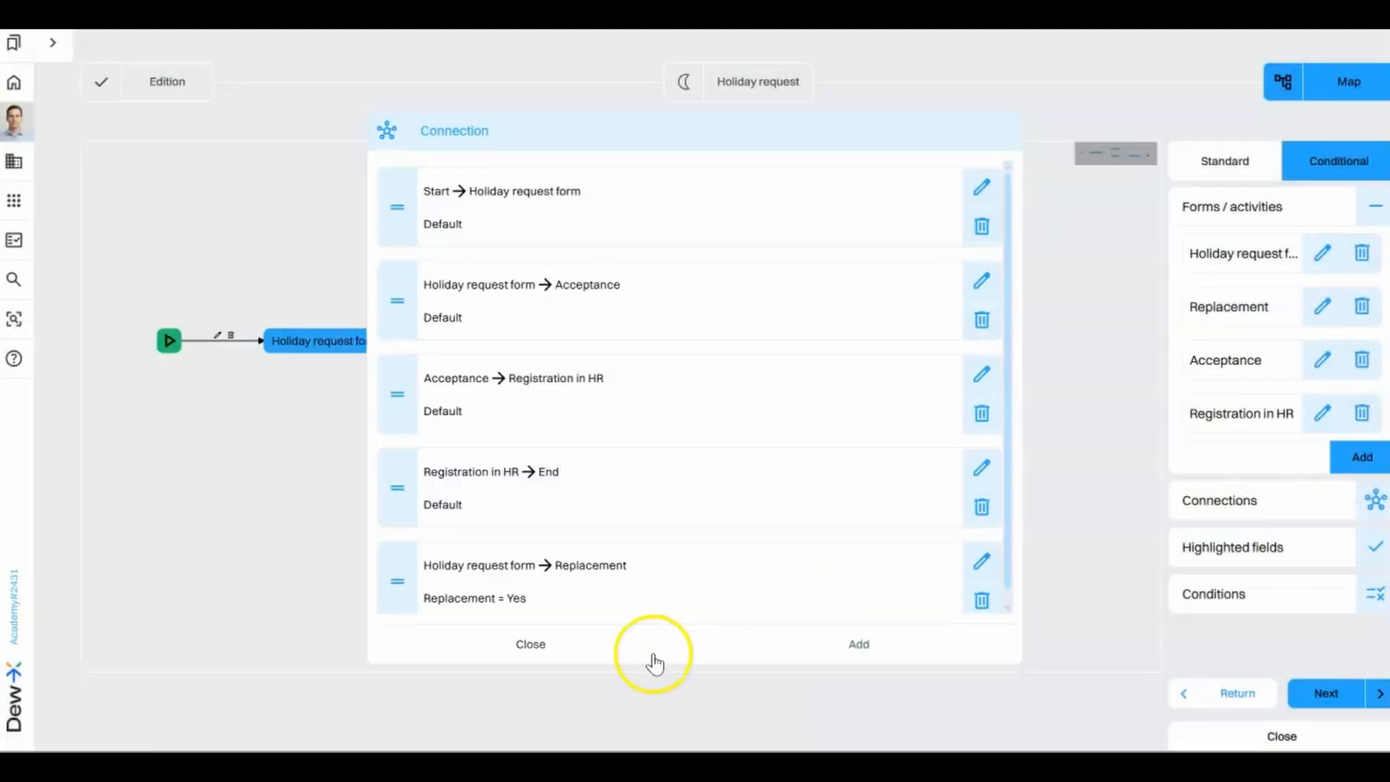
left_click(636, 645)
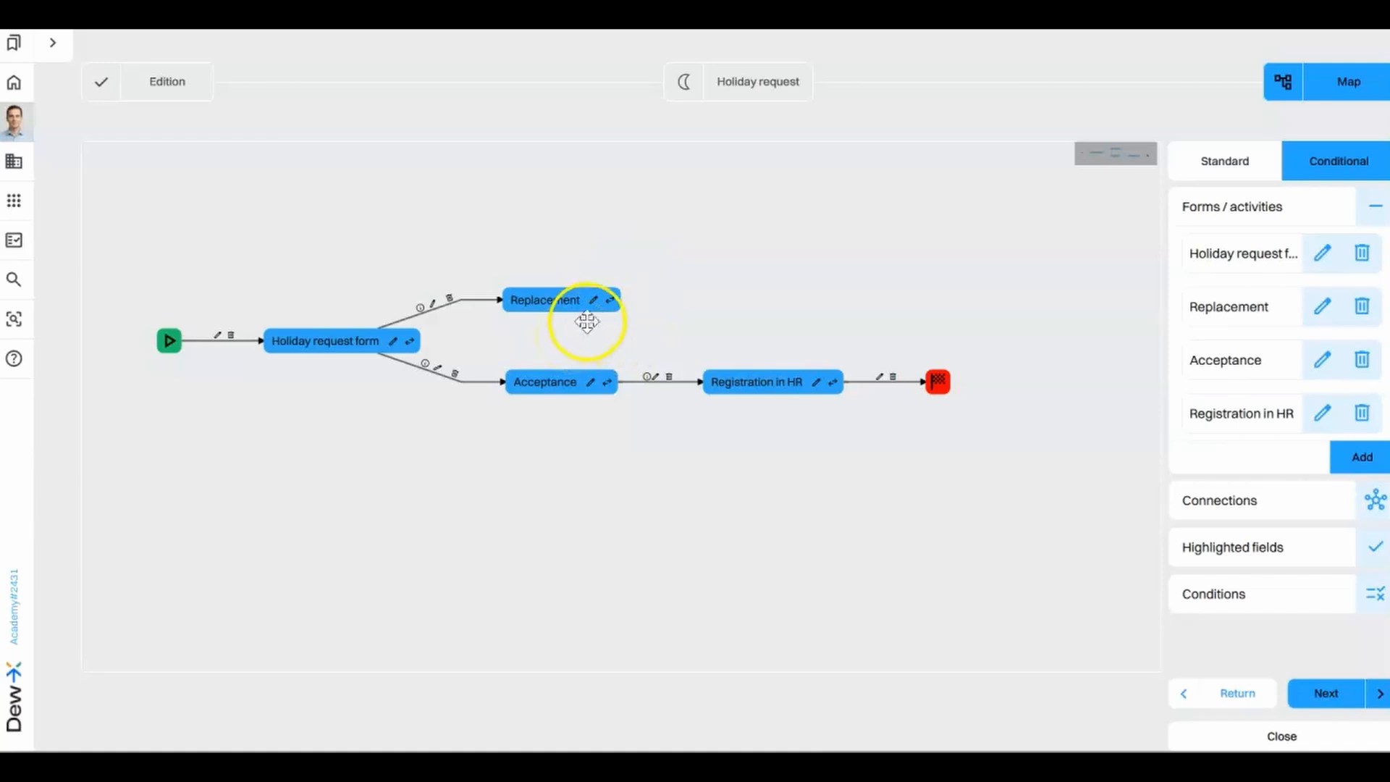
Give the "Will you replace the requester?" selection list in the Replacement activity the extension key "Decision" and save it.
left_click(595, 300)
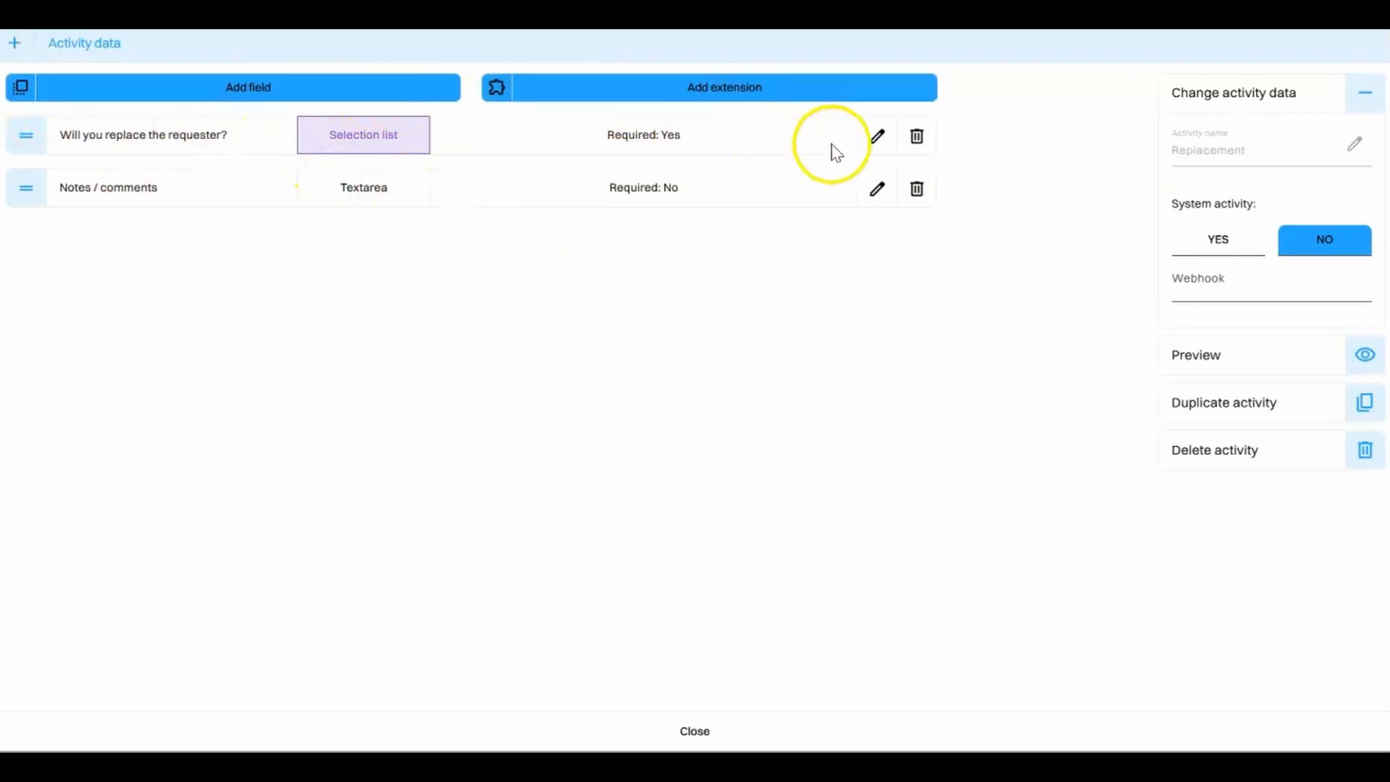
left_click(879, 141)
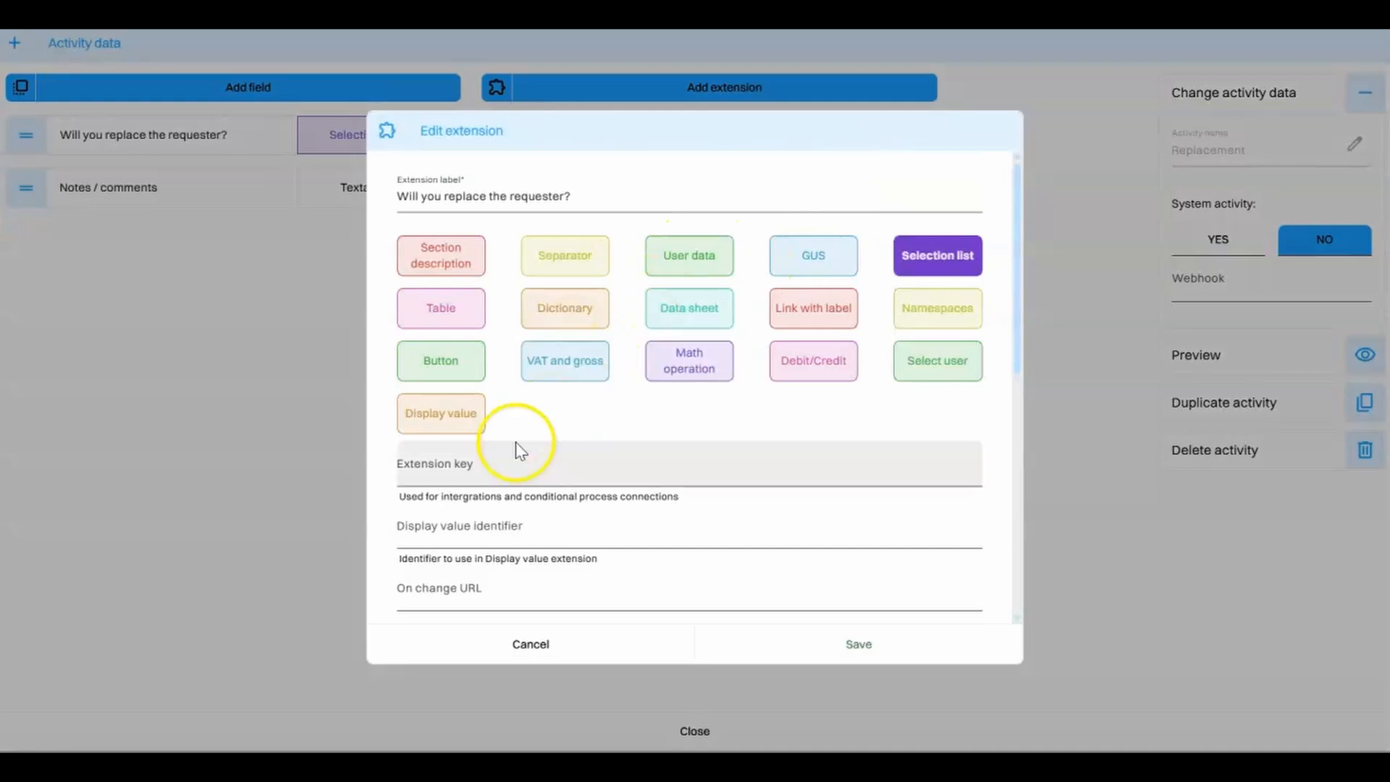
left_click(502, 465)
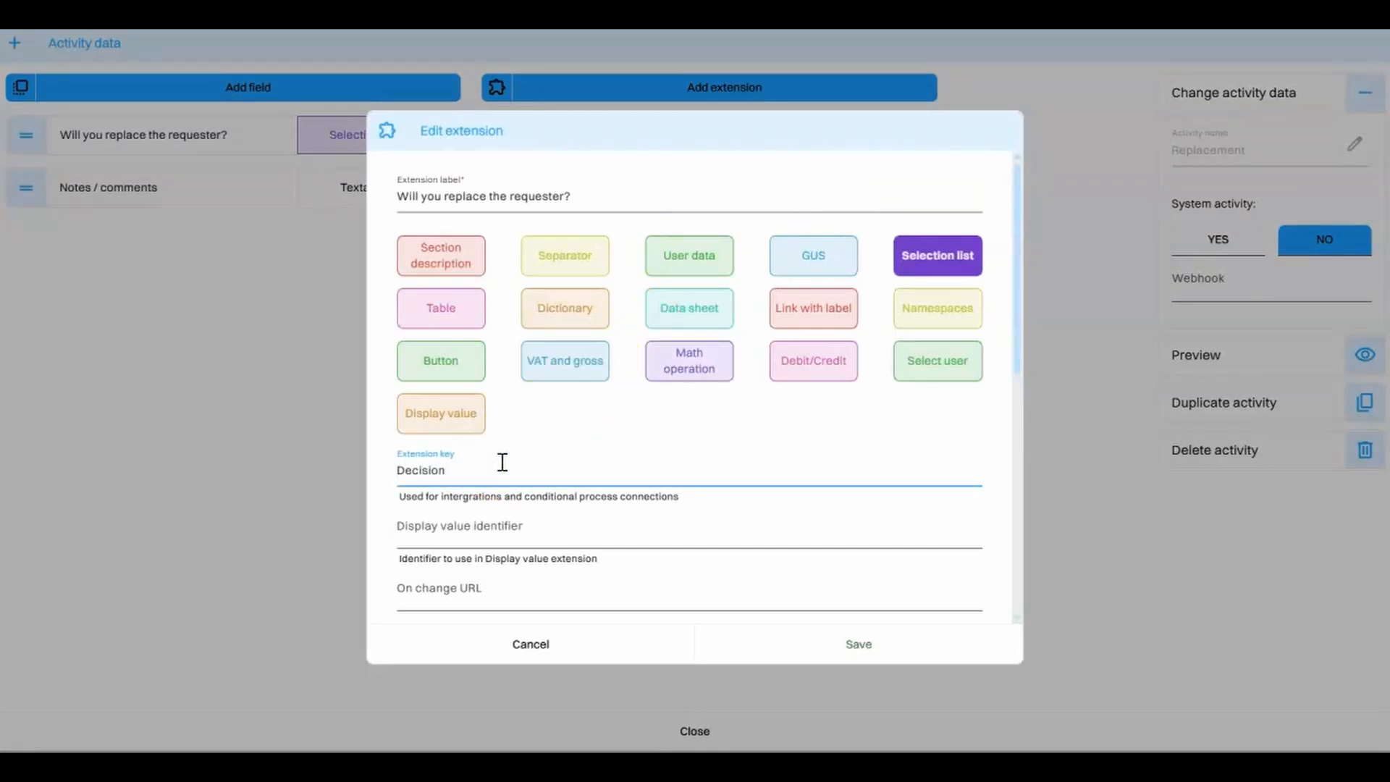
scroll(506, 492, "down", 6)
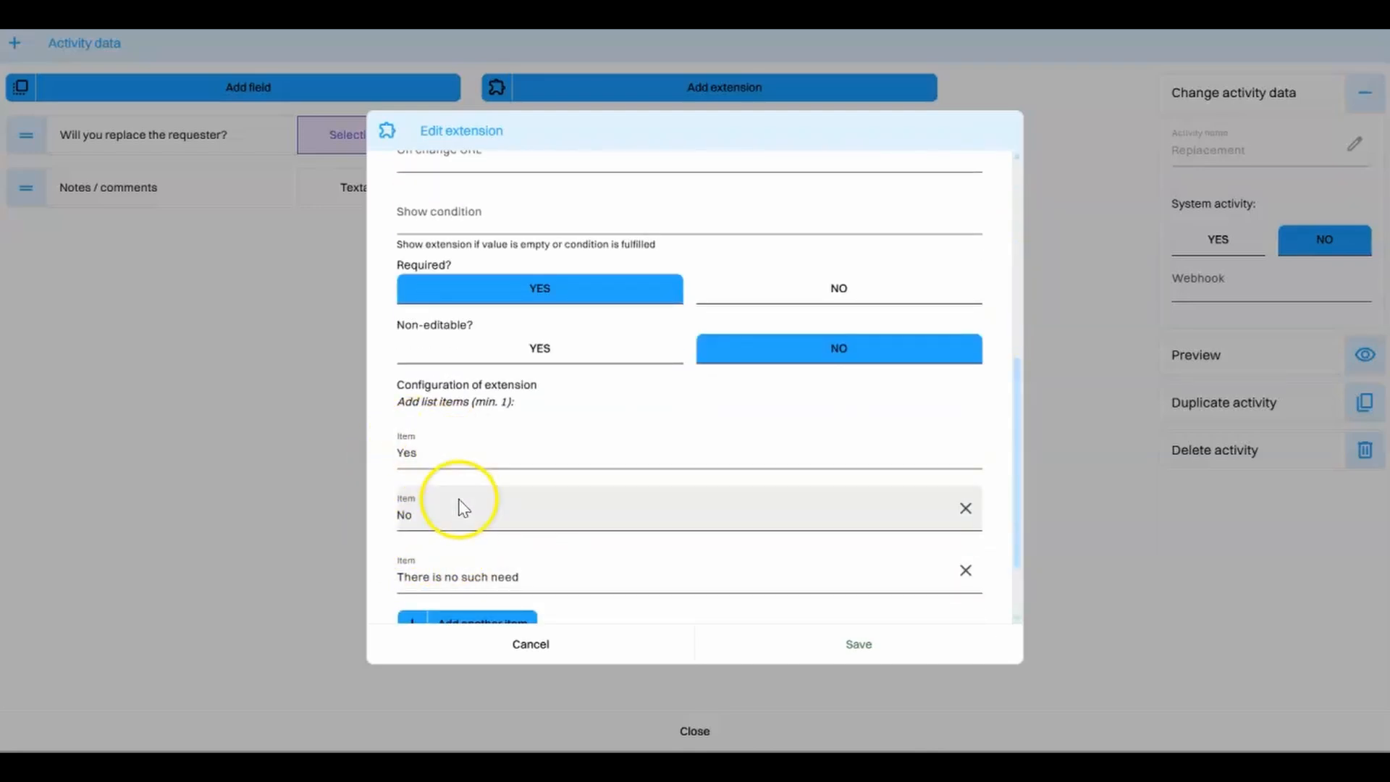
scroll(428, 553, "down", 1)
left_click(816, 644)
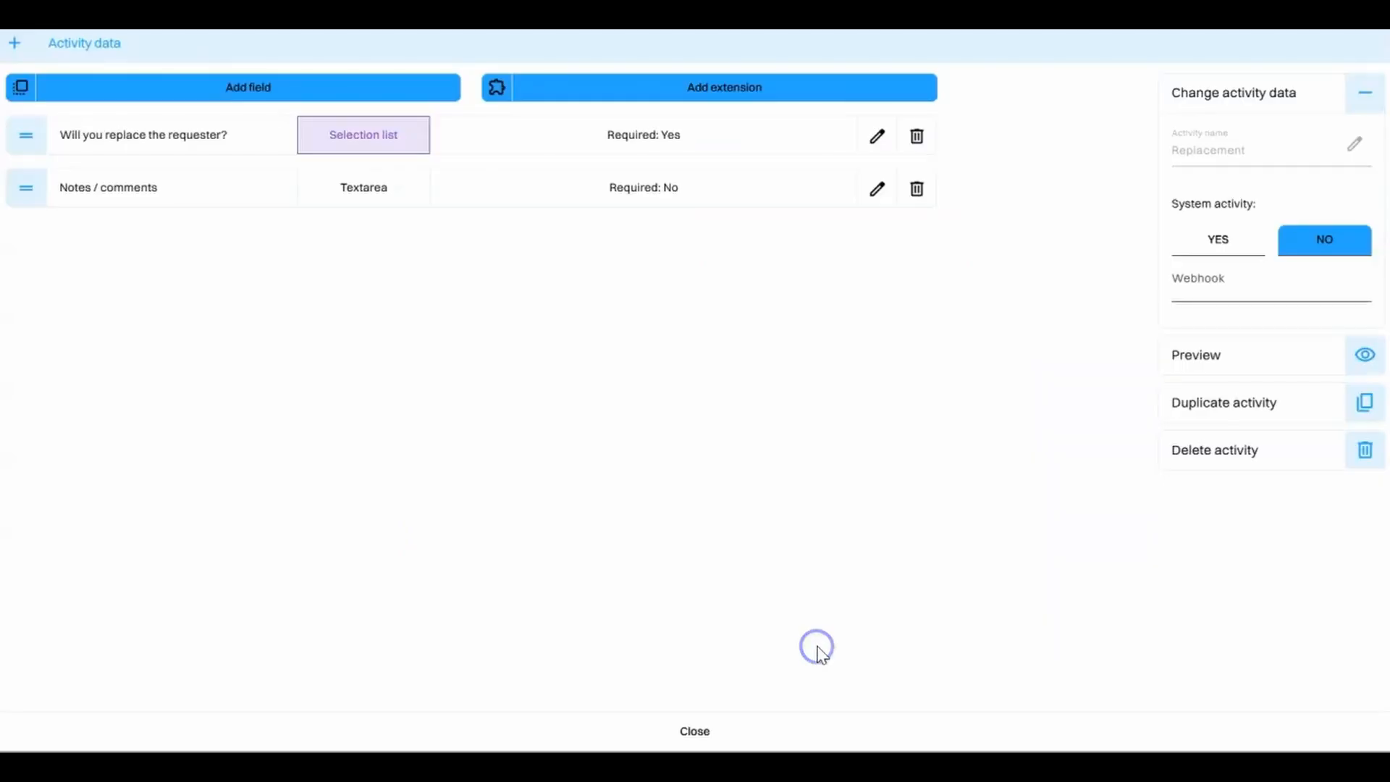
left_click(697, 732)
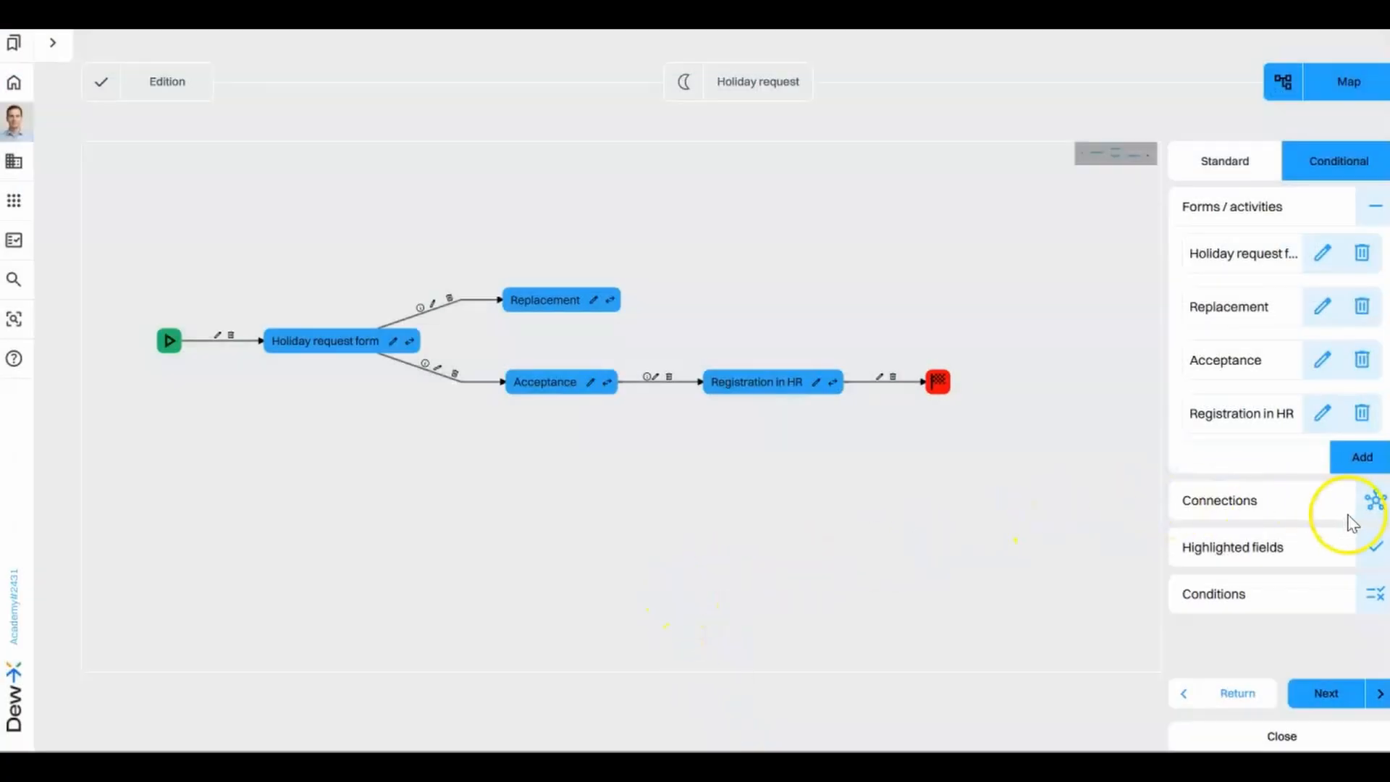
Start a new connection from Replacement back to Holiday request form.
left_click(1373, 500)
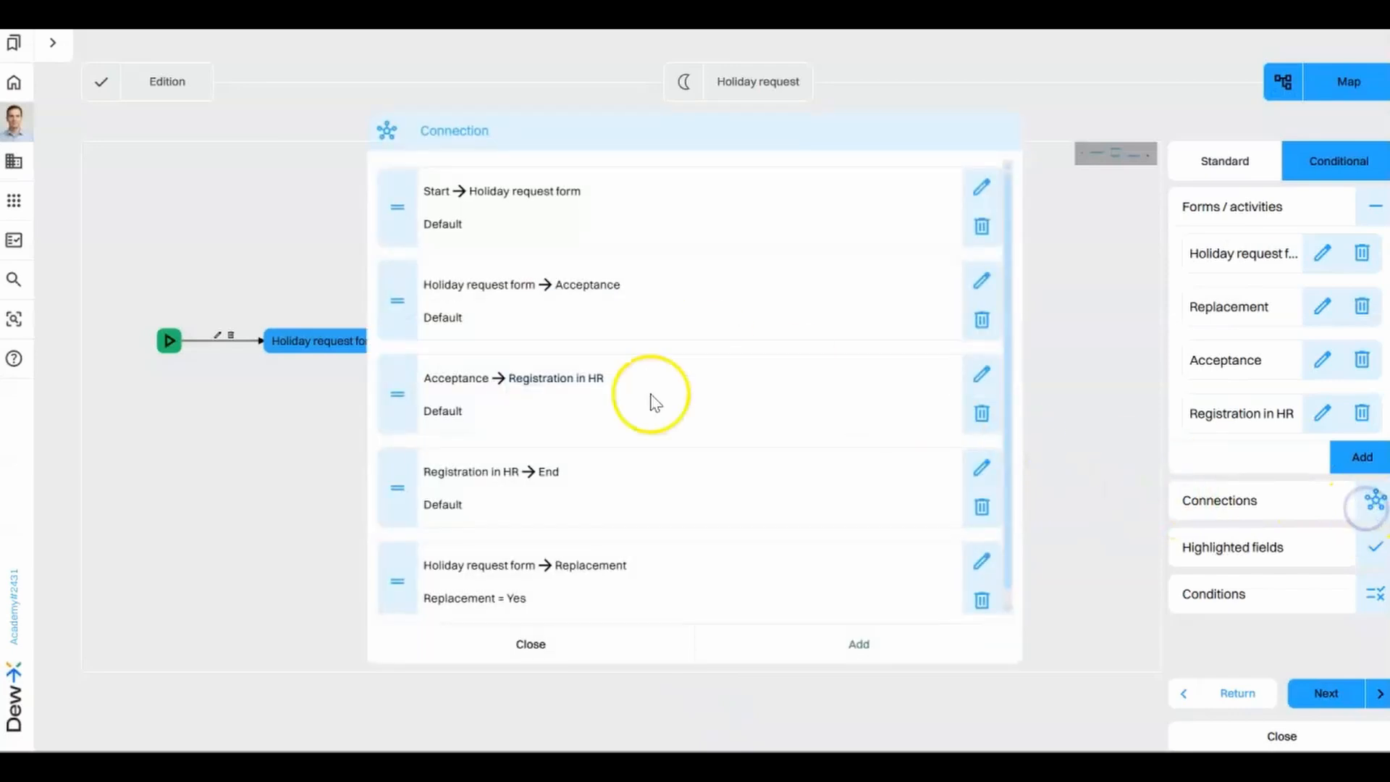
left_click(872, 644)
left_click(474, 184)
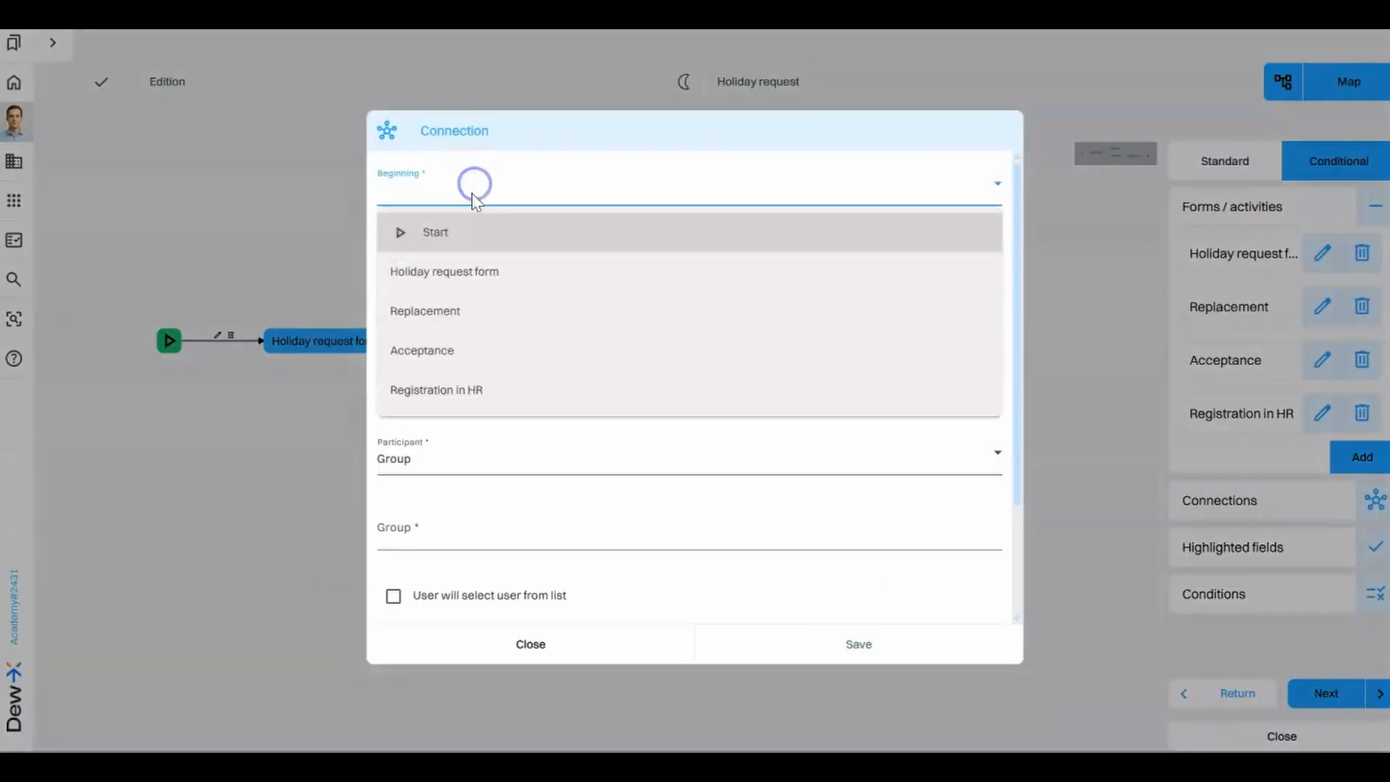
left_click(464, 310)
left_click(459, 267)
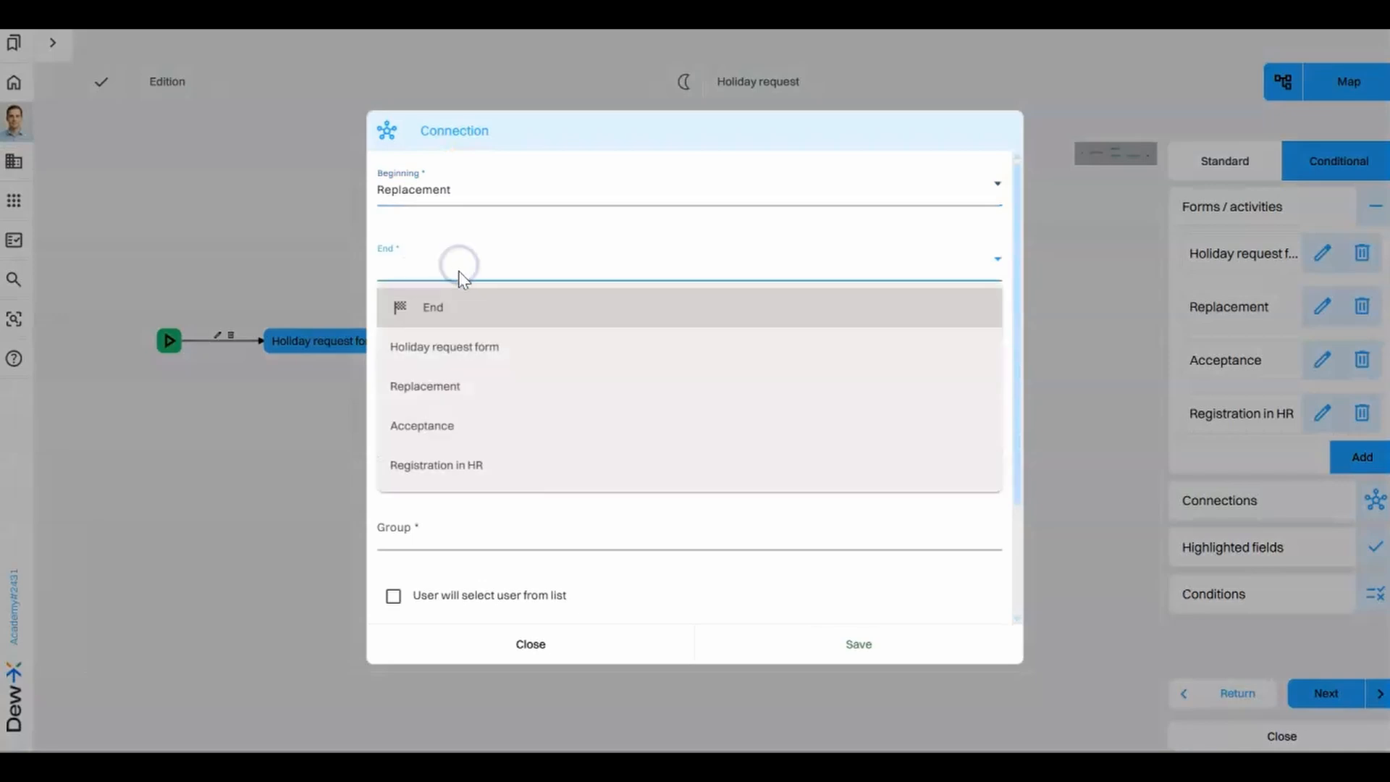
left_click(457, 346)
Set the return connection's participant group to All users, with the user selecting a person from the list.
scroll(522, 331, "down", 2)
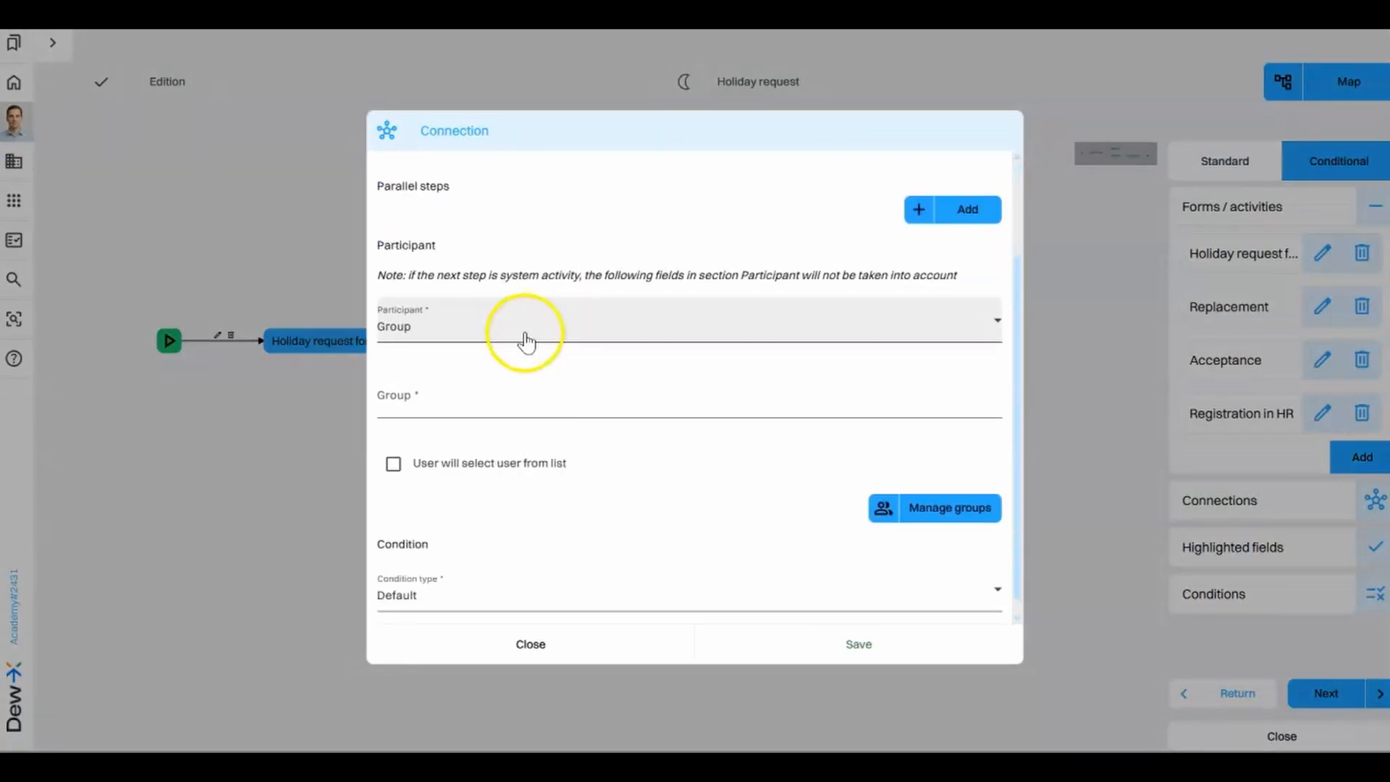
left_click(428, 381)
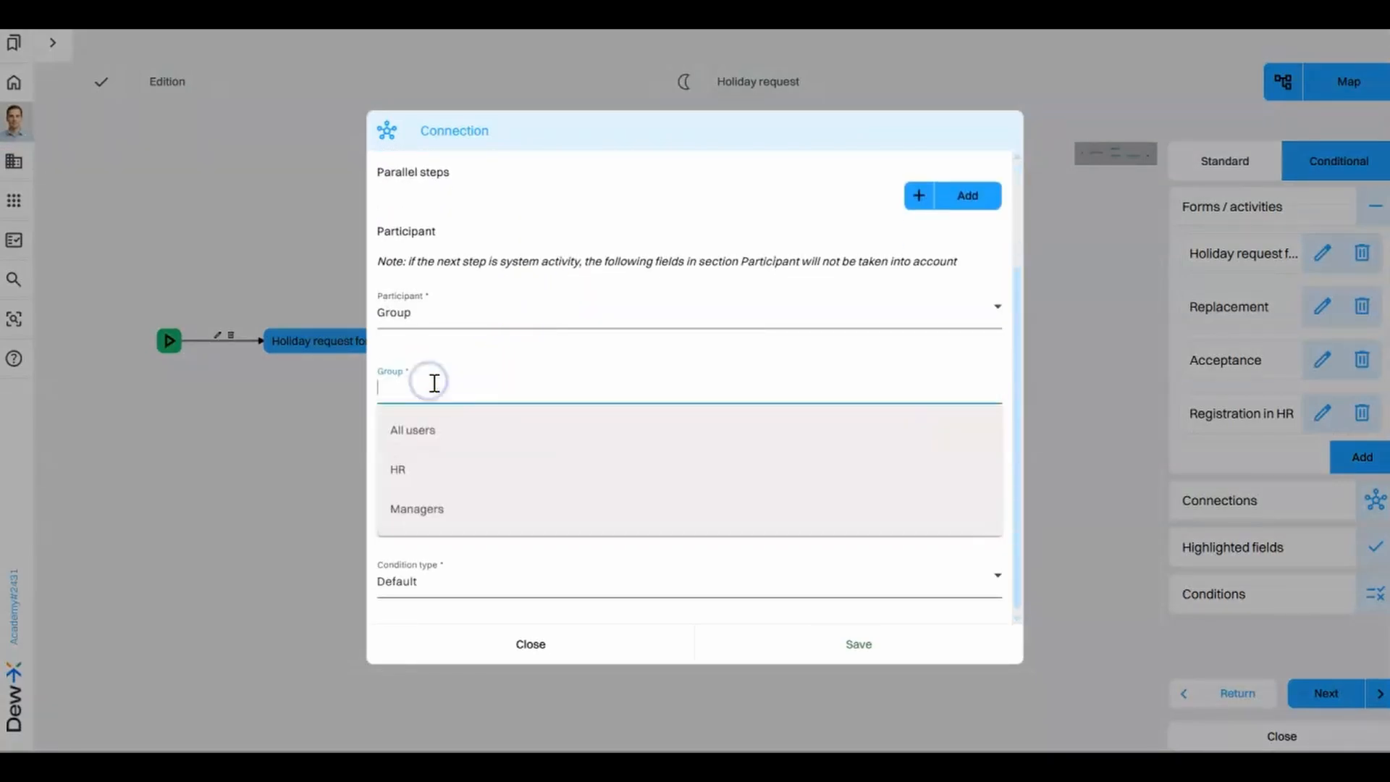
left_click(433, 426)
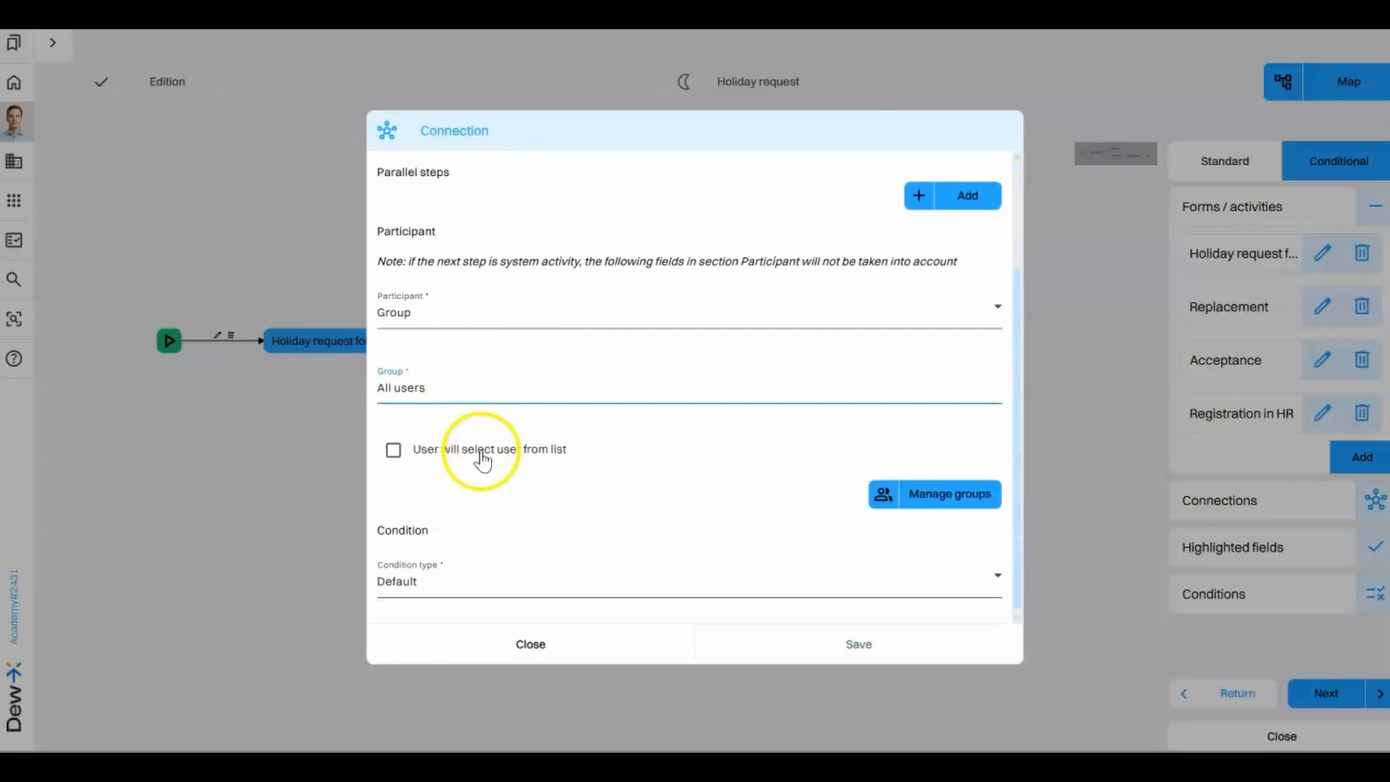
left_click(393, 451)
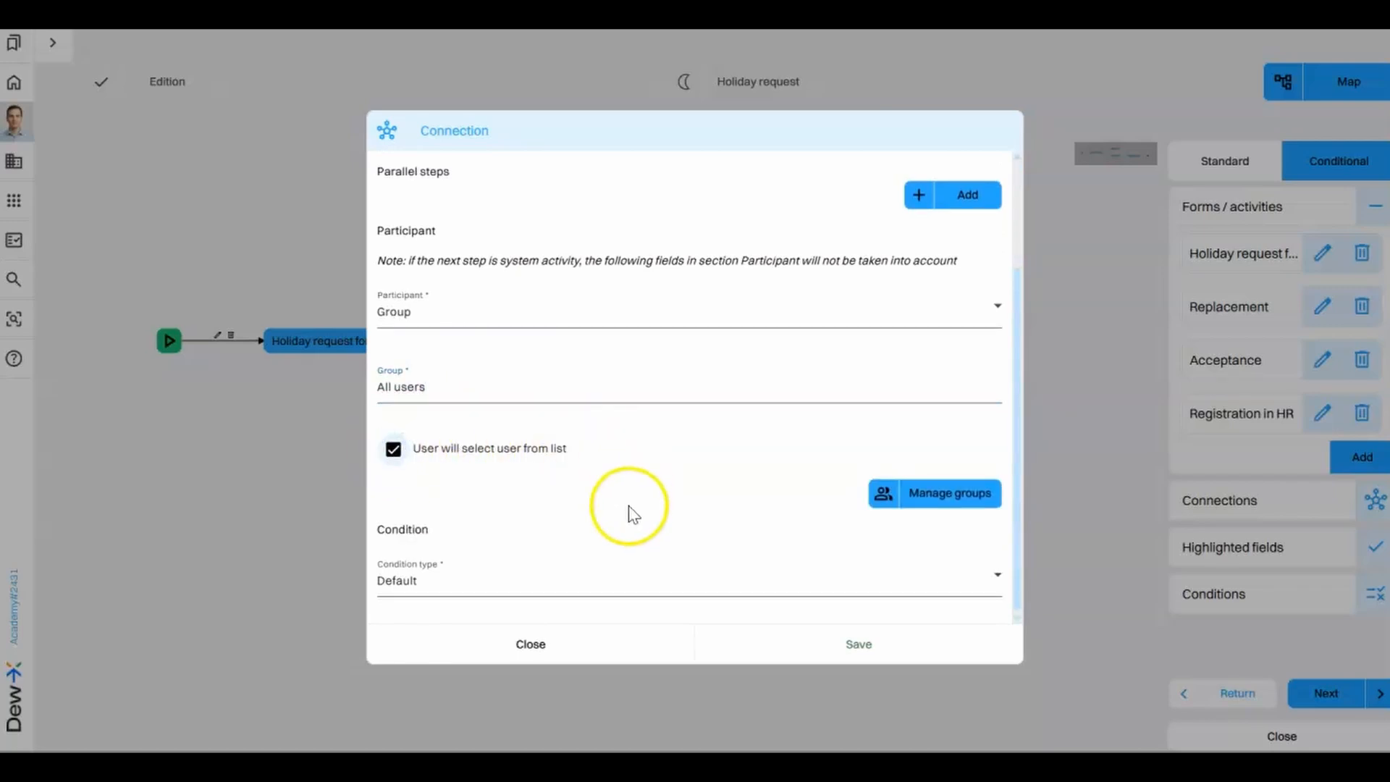
Give the return connection the Variable condition "Decision" = "No", save it and close the connections list.
left_click(558, 585)
left_click(531, 660)
scroll(614, 539, "down", 3)
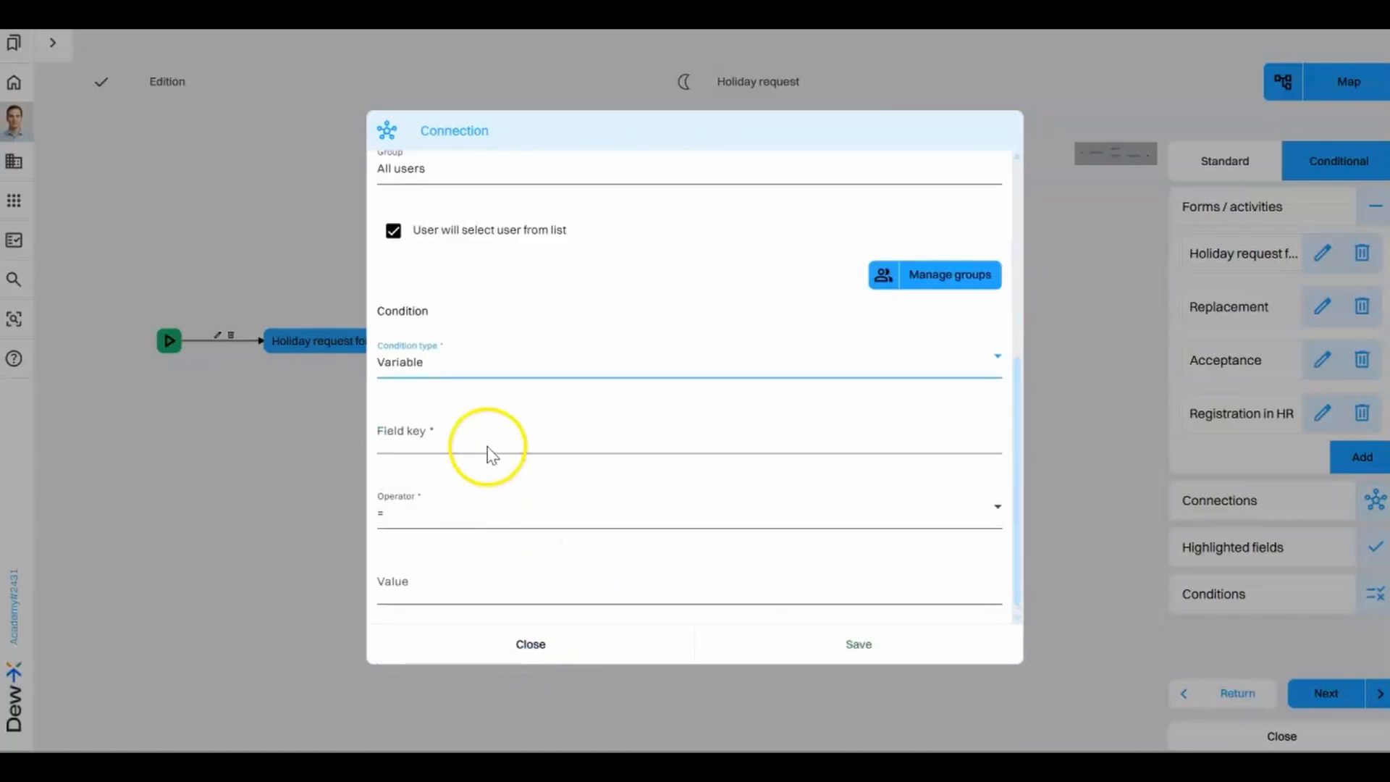
left_click(487, 440)
left_click(474, 516)
left_click(426, 585)
type("No")
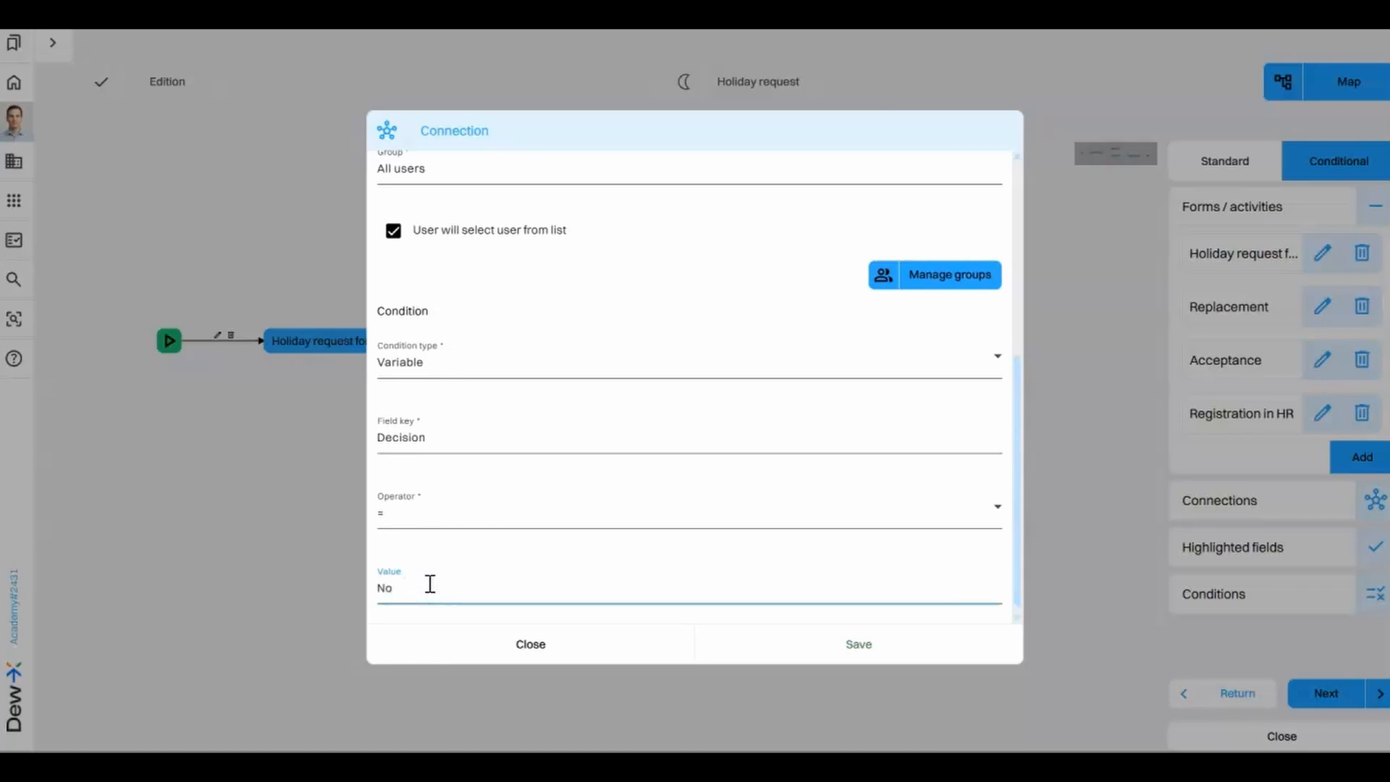
left_click(767, 639)
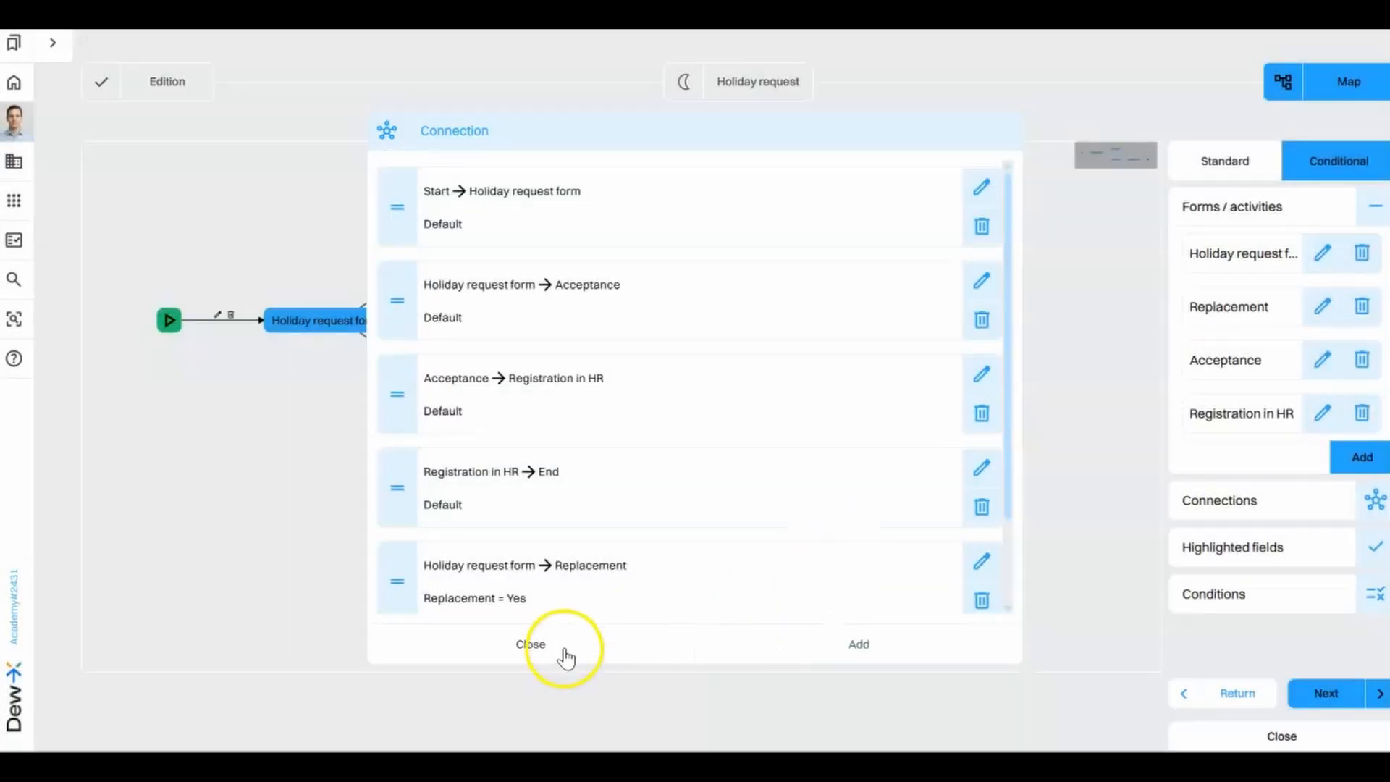
left_click(566, 657)
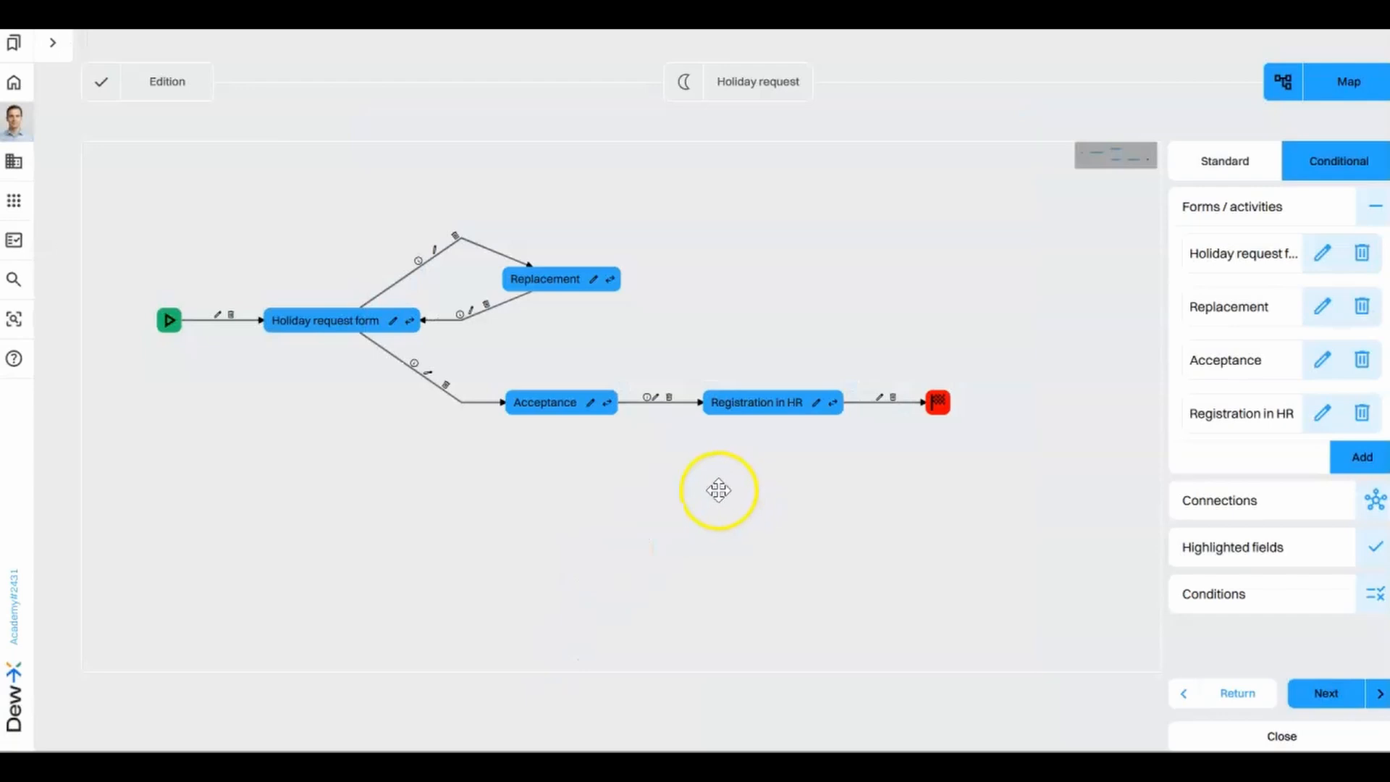
Start a new connection from Replacement to Acceptance.
left_click(610, 282)
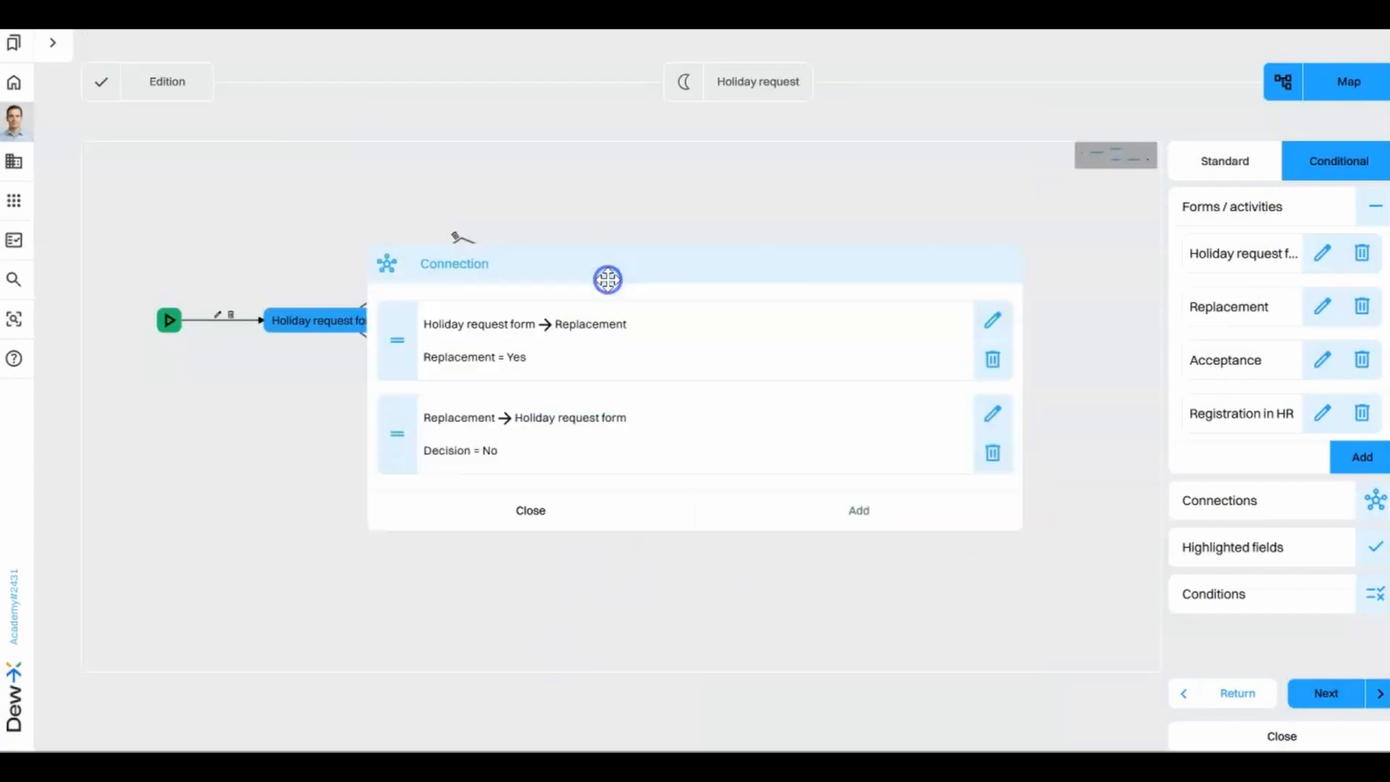
left_click(833, 507)
left_click(544, 177)
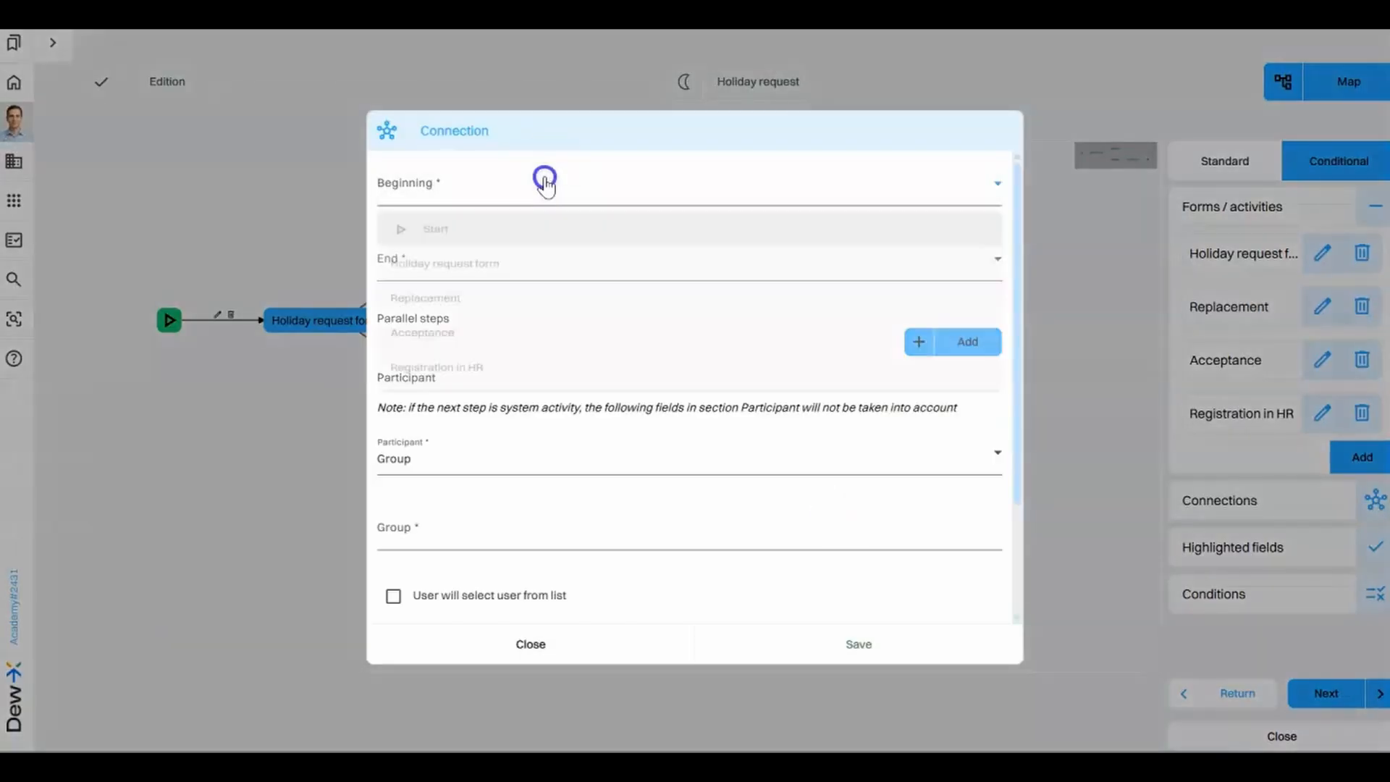
left_click(515, 313)
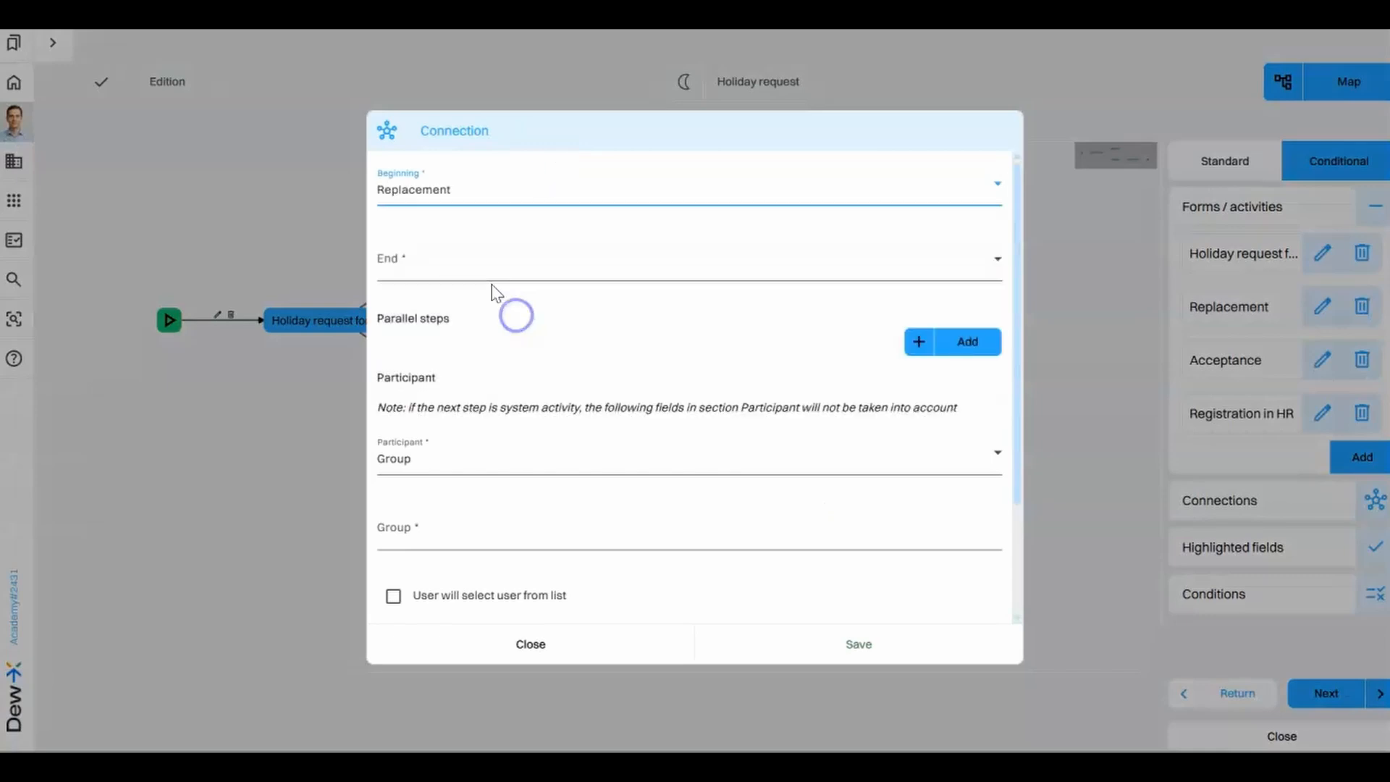
left_click(490, 258)
left_click(484, 427)
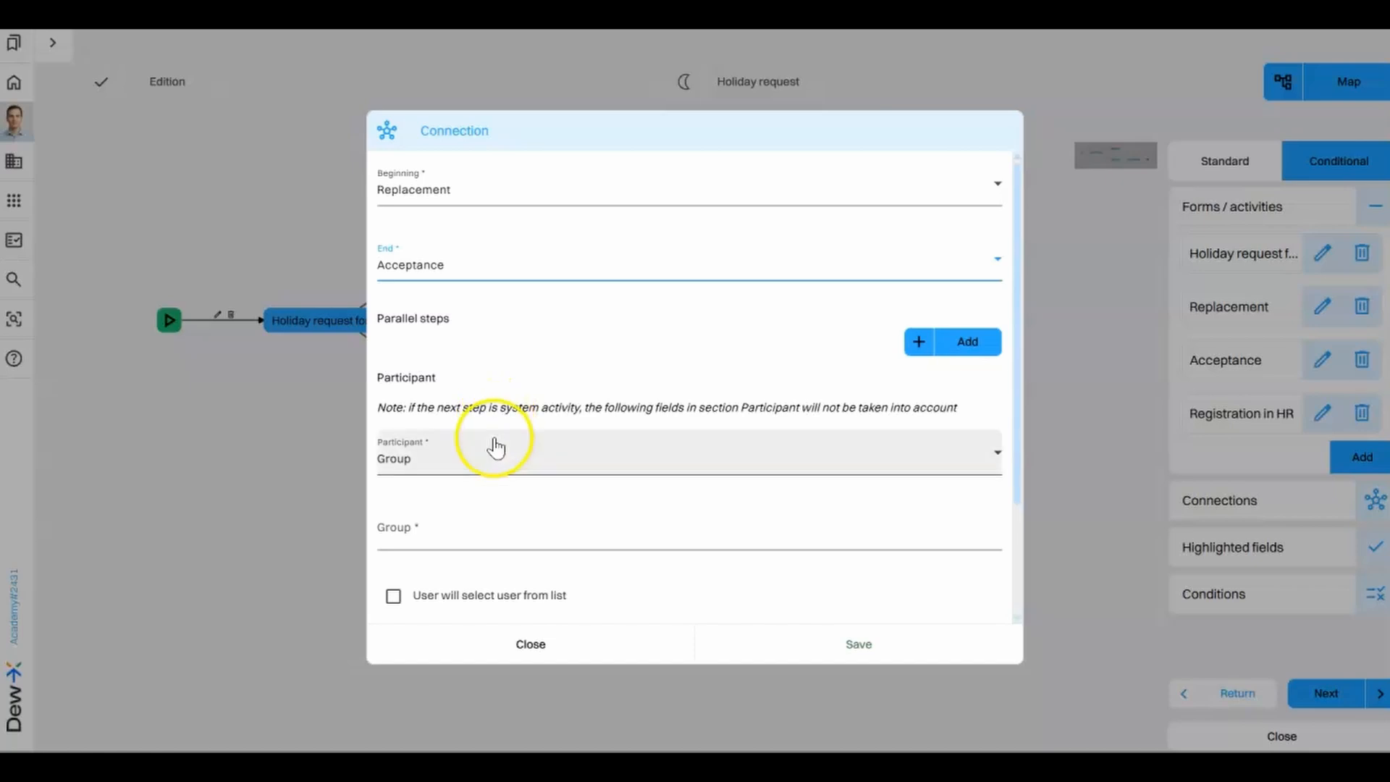
Set the Replacement to Acceptance connection's participant group to Managers, with the user selecting a person from the list, and save it.
scroll(482, 438, "down", 2)
left_click(468, 431)
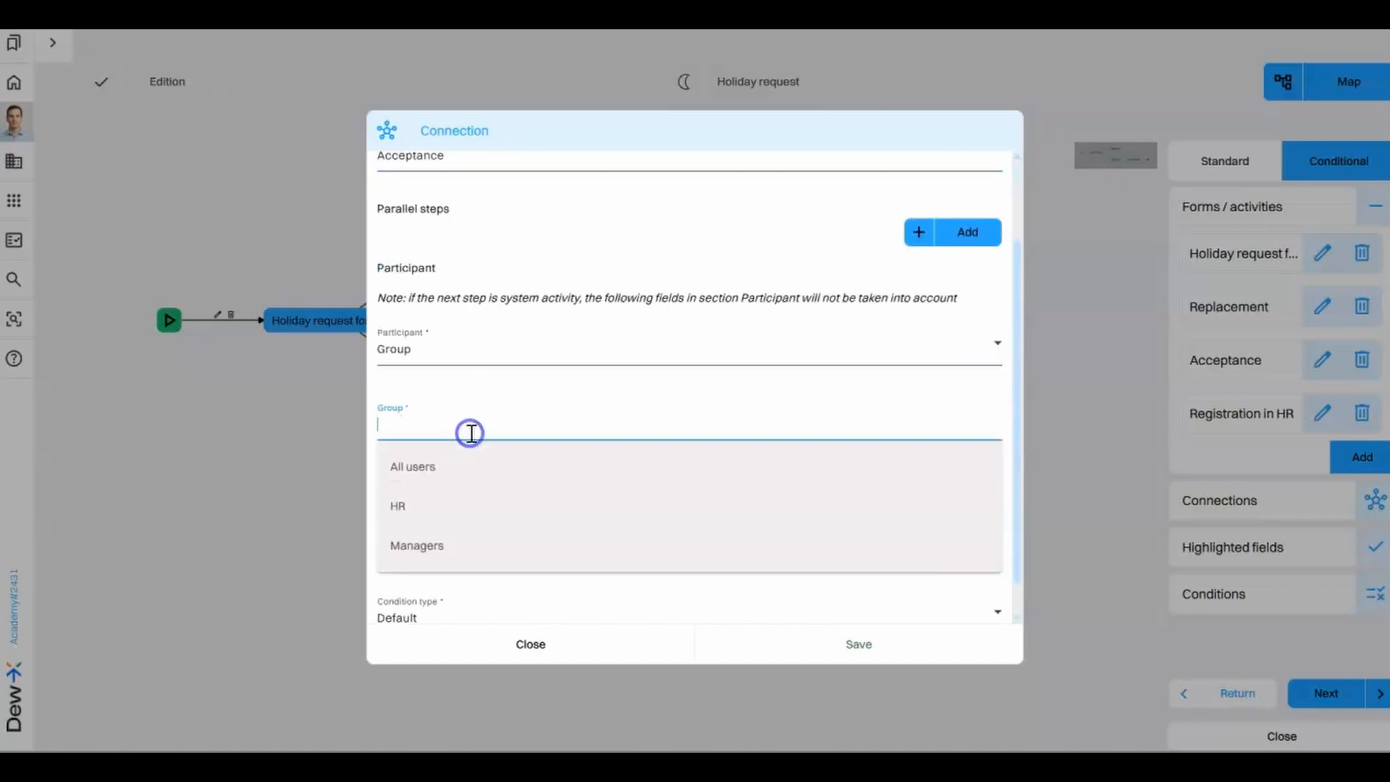
left_click(464, 542)
left_click(395, 486)
scroll(543, 518, "down", 1)
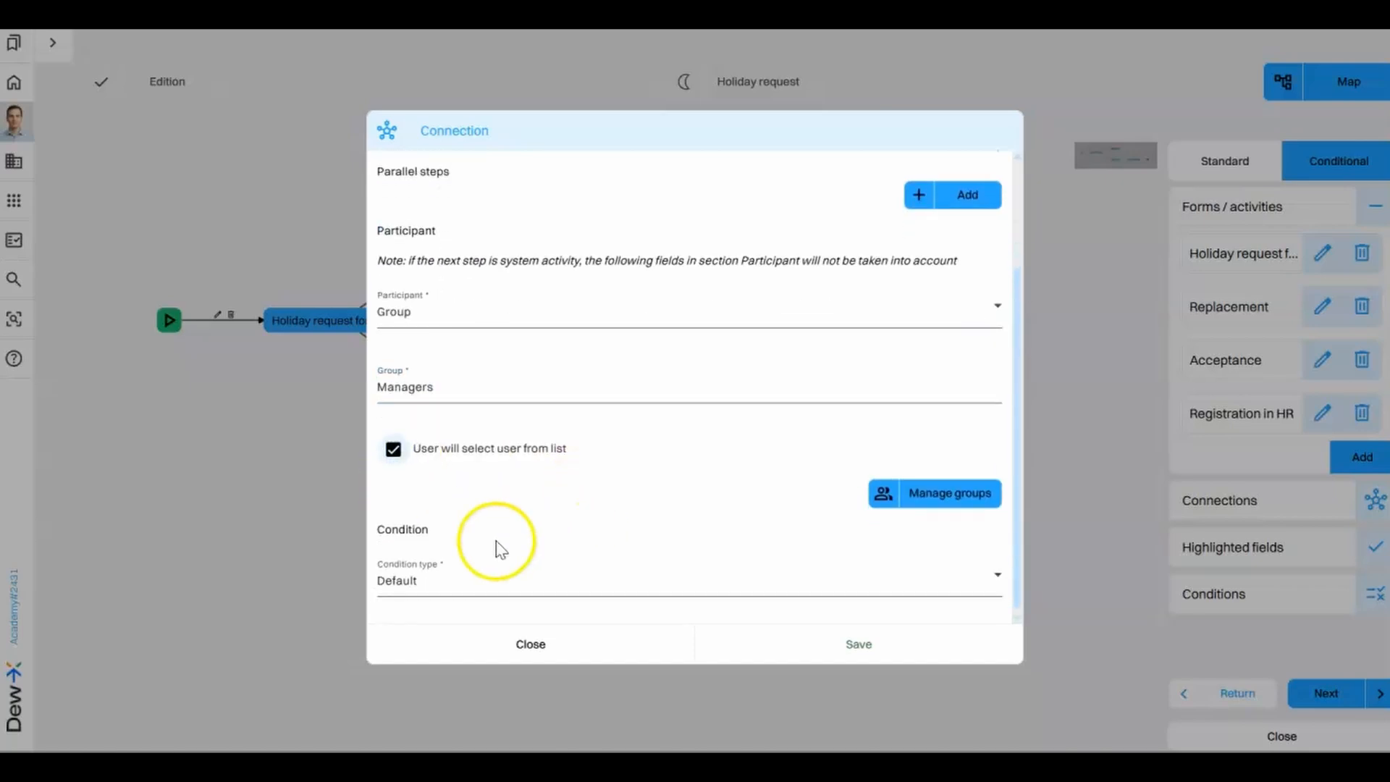
left_click(848, 645)
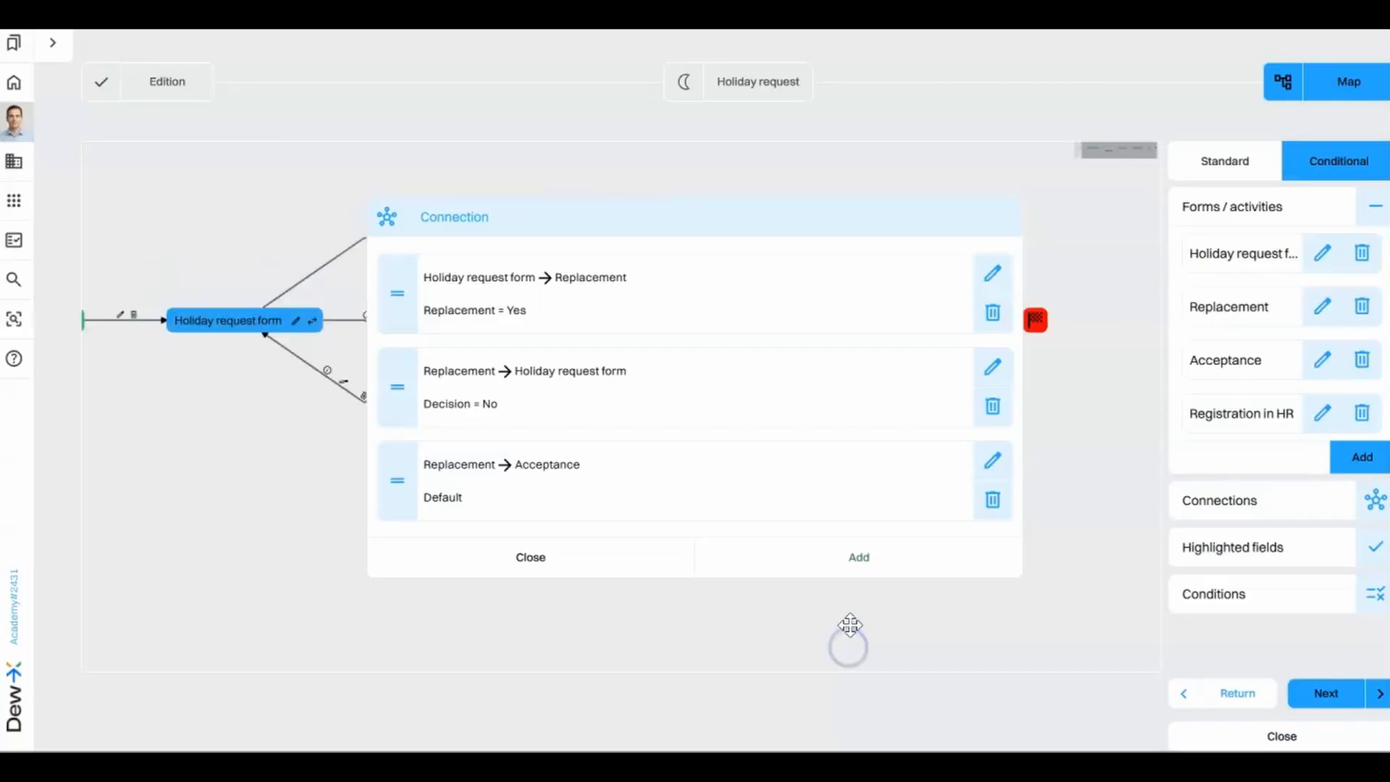
left_click(556, 559)
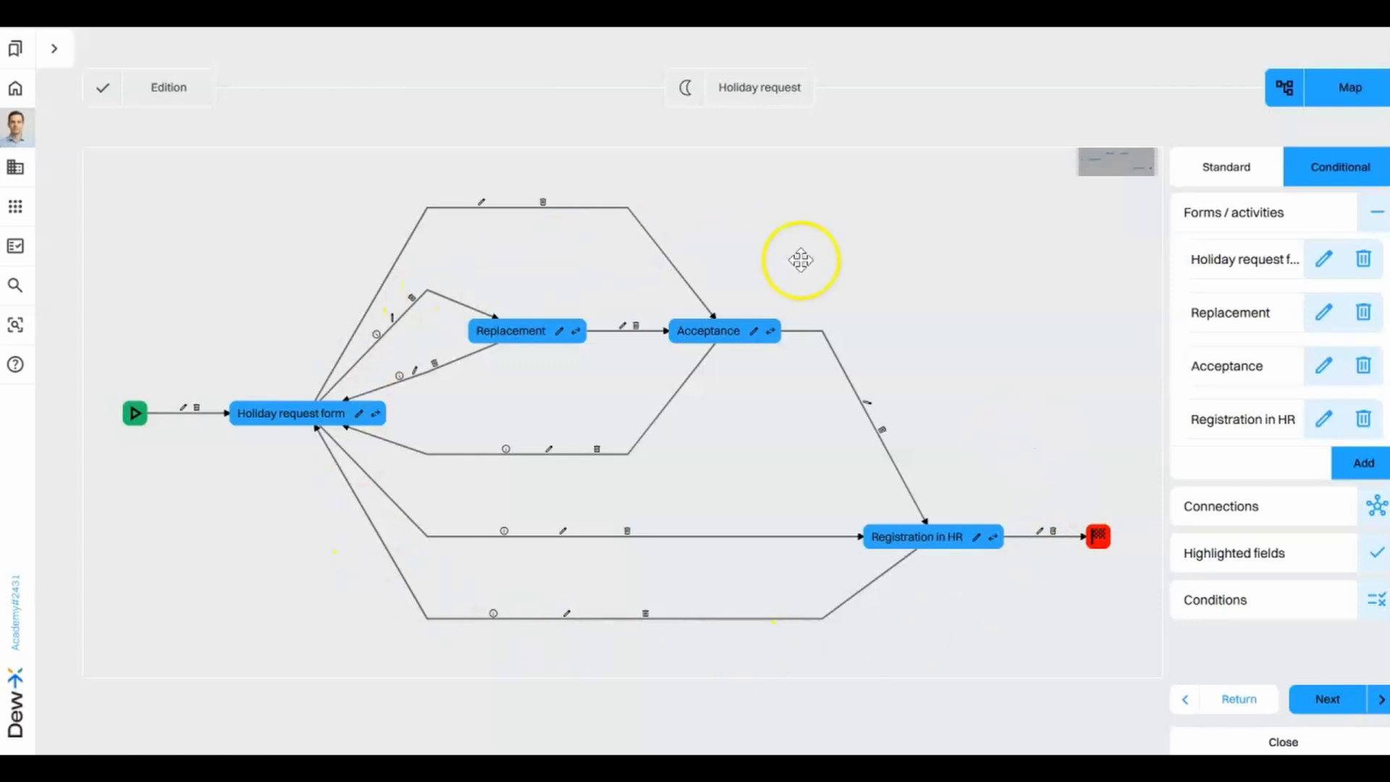
Finish editing the Holiday request process and confirm the operation.
left_click(1325, 697)
left_click(1334, 666)
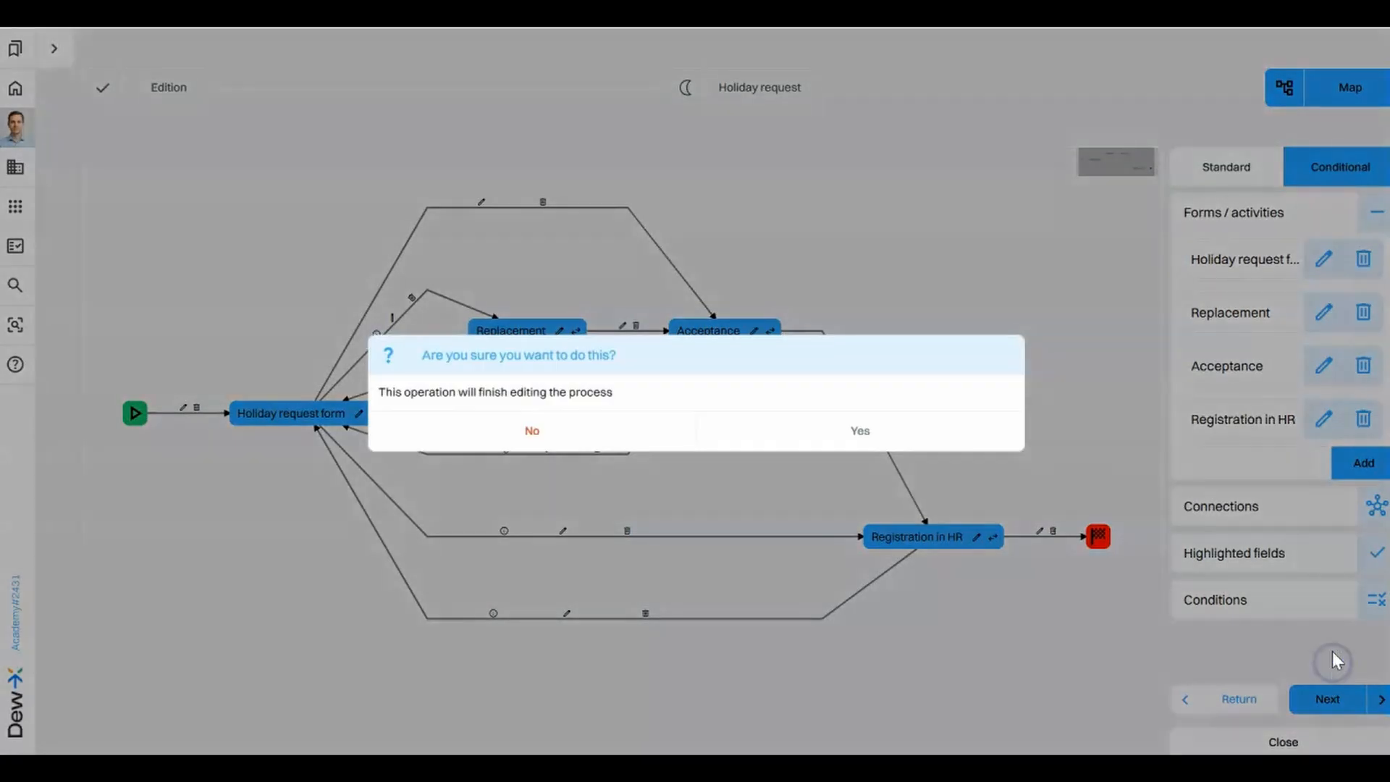
left_click(862, 437)
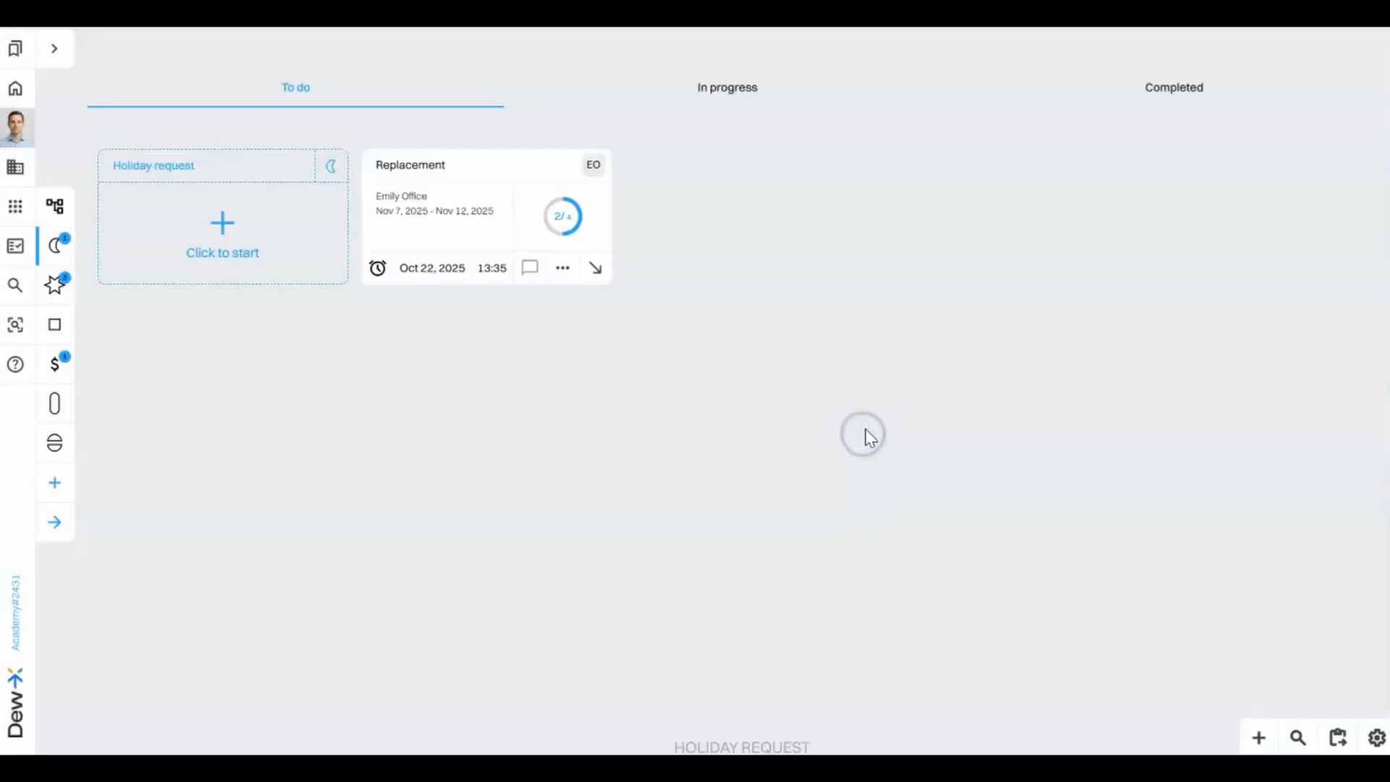